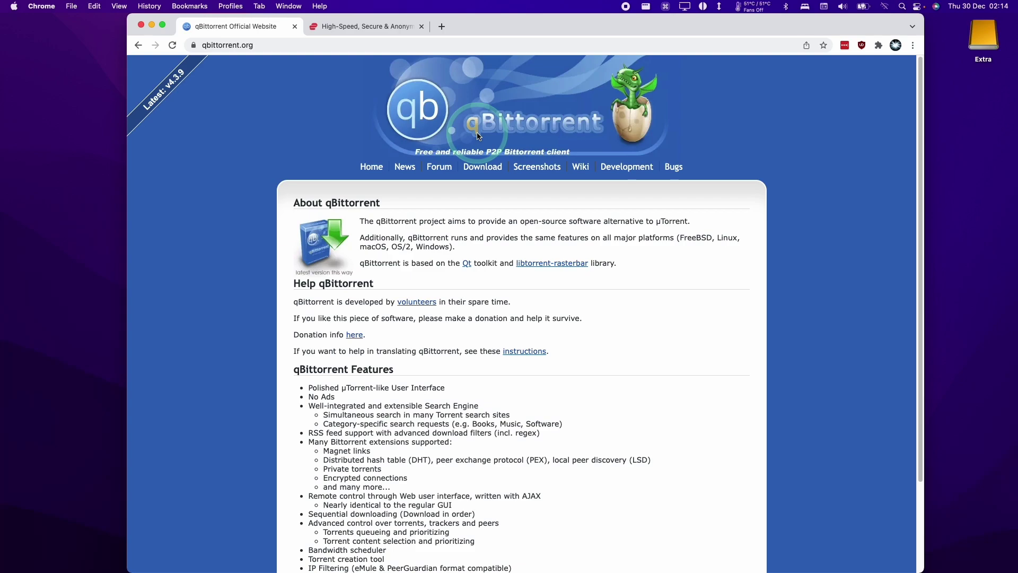
# Step: Switch between the ExpressVPN and qBittorrent website tabs, ending on the qBittorrent site
pyautogui.click(361, 27)
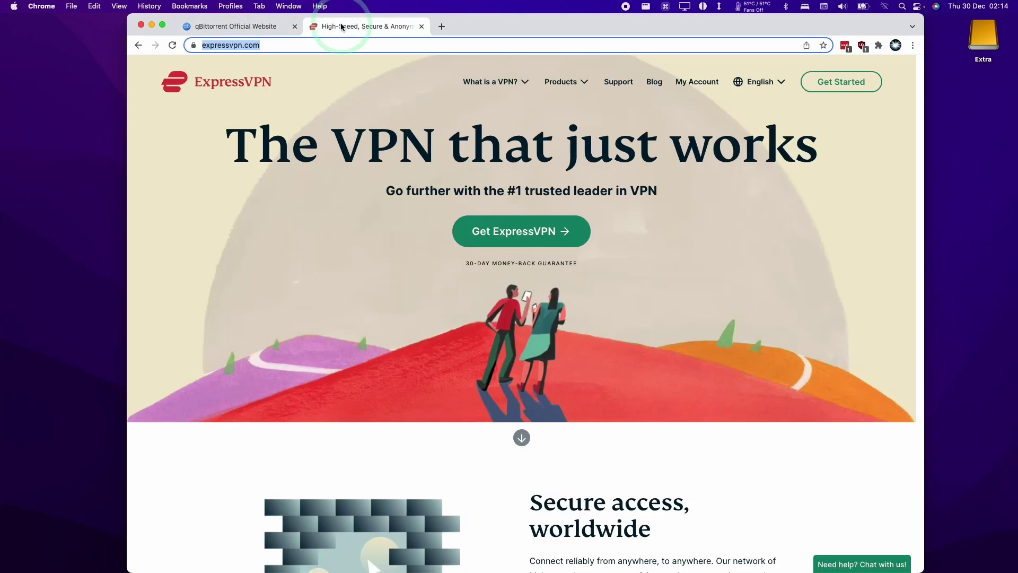
pyautogui.click(242, 25)
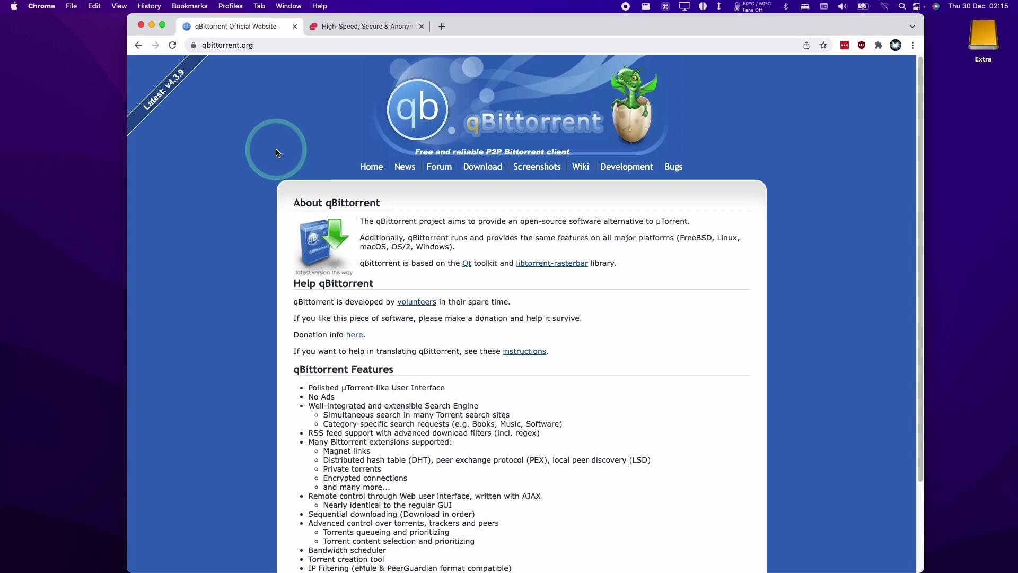
pyautogui.click(354, 27)
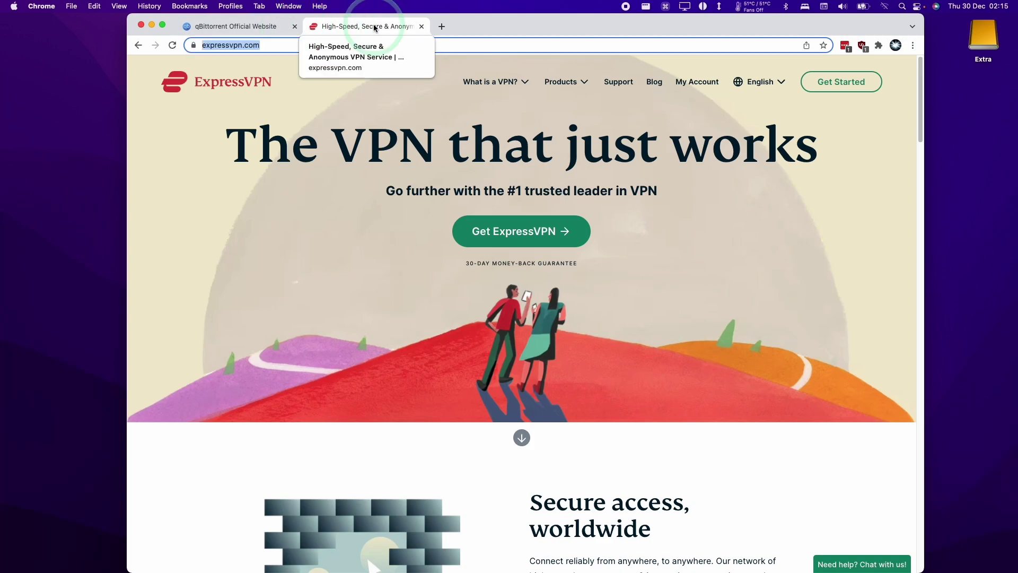
pyautogui.click(233, 26)
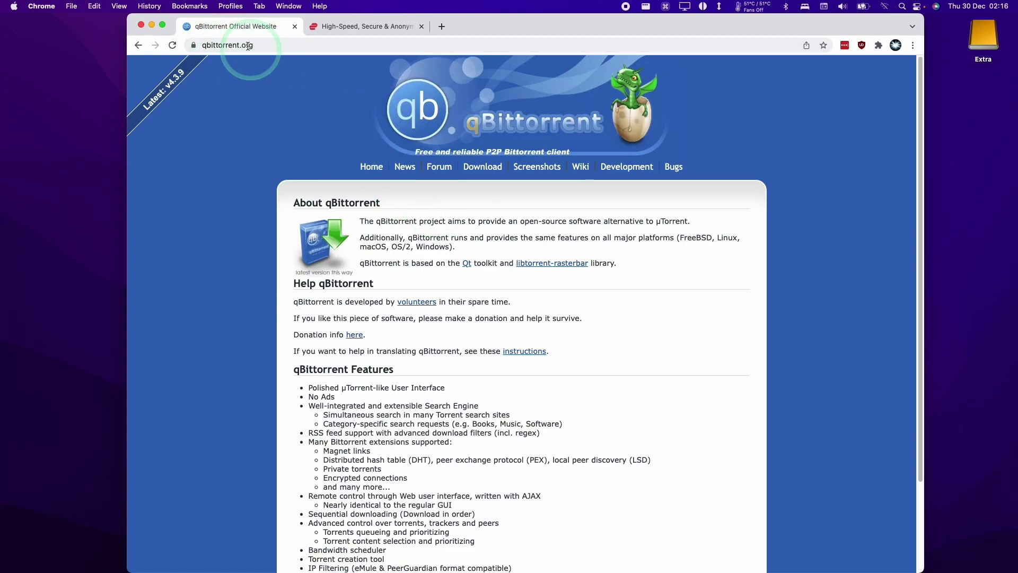
# Step: Download the stable Mac OS X qbittorrent-4.3.9.dmg via FossHub and open it
pyautogui.click(480, 169)
pyautogui.scroll(-15, 351, 97)
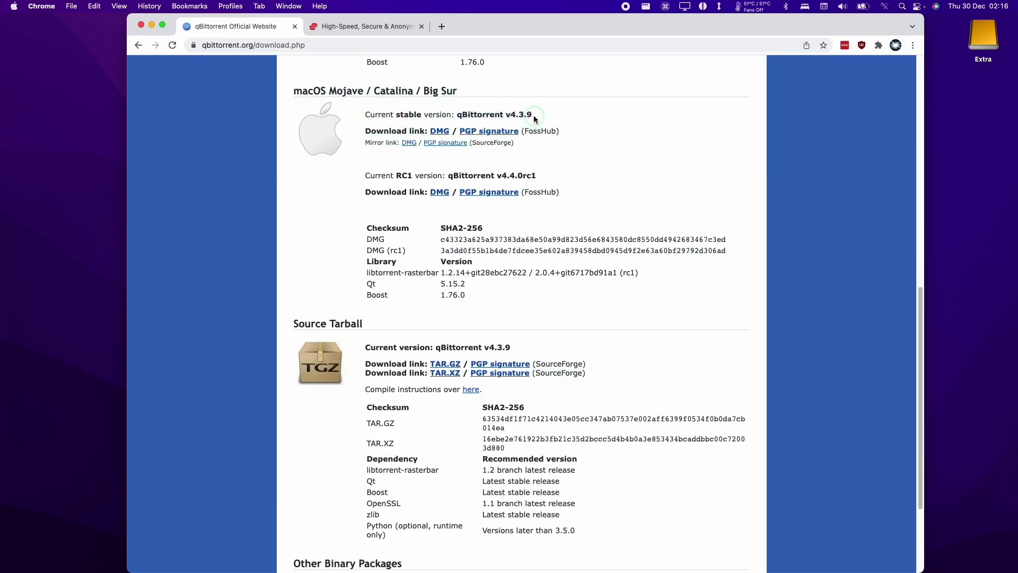
pyautogui.click(437, 133)
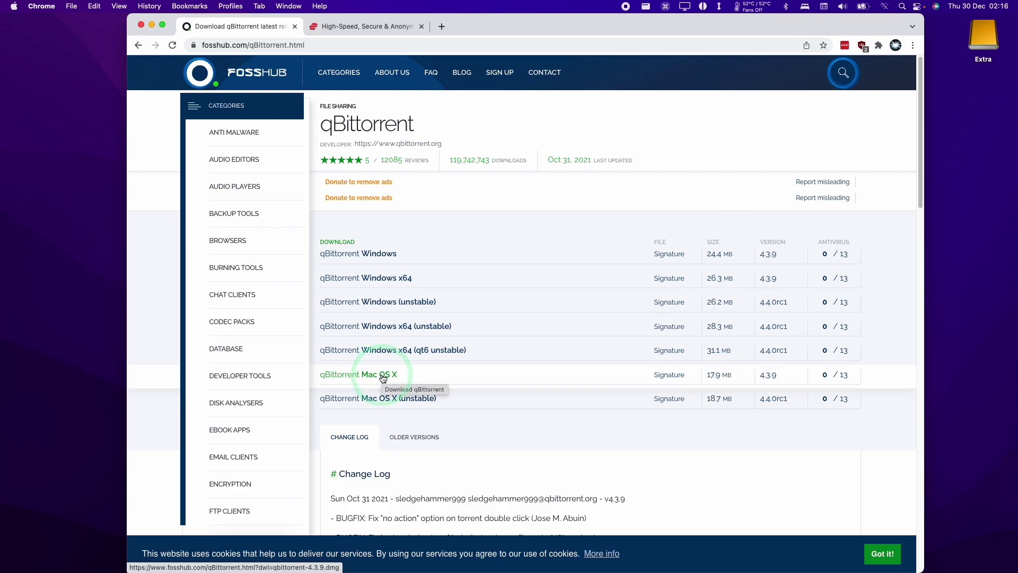
pyautogui.click(383, 375)
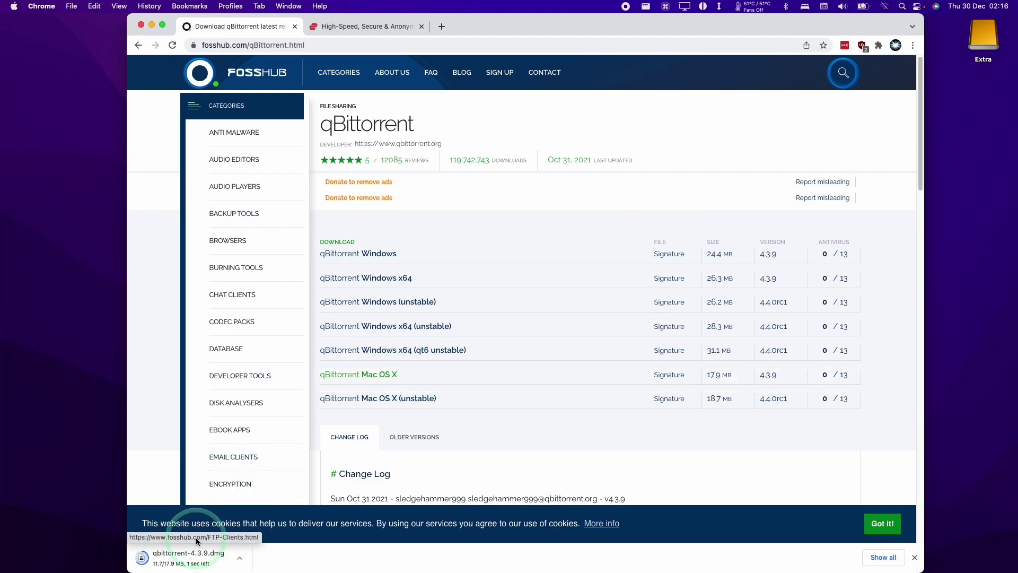
pyautogui.click(185, 558)
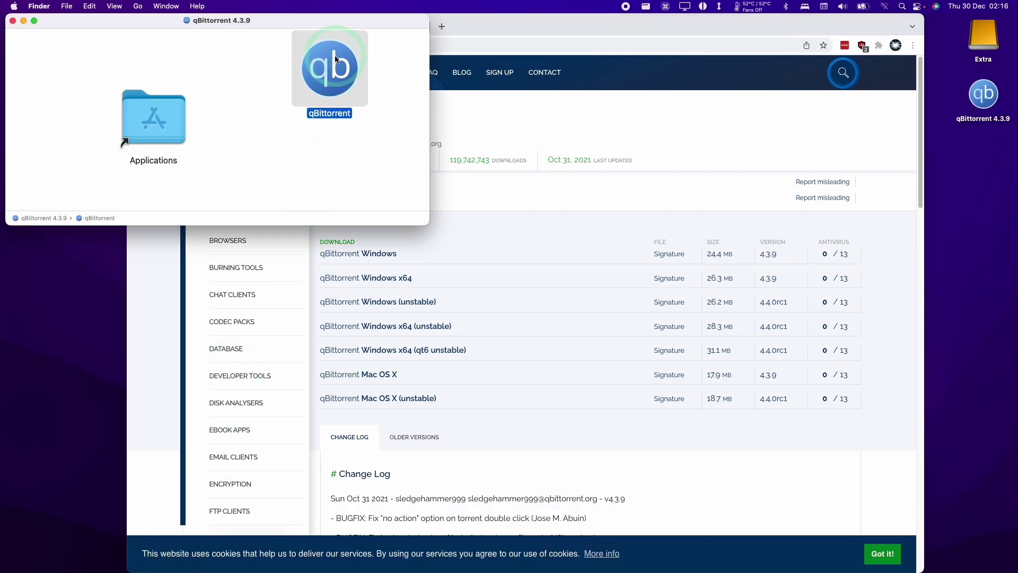
# Step: Copy qBittorrent into Applications, close the disk image and open the Applications folder
pyautogui.moveTo(336, 59); pyautogui.dragTo(161, 121)
pyautogui.press('super+w')
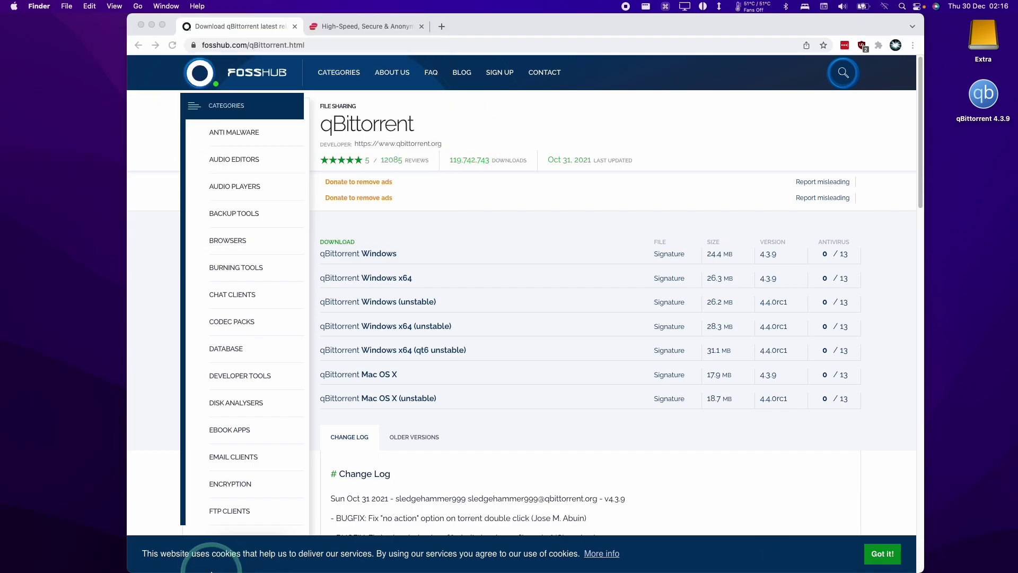
pyautogui.click(97, 550)
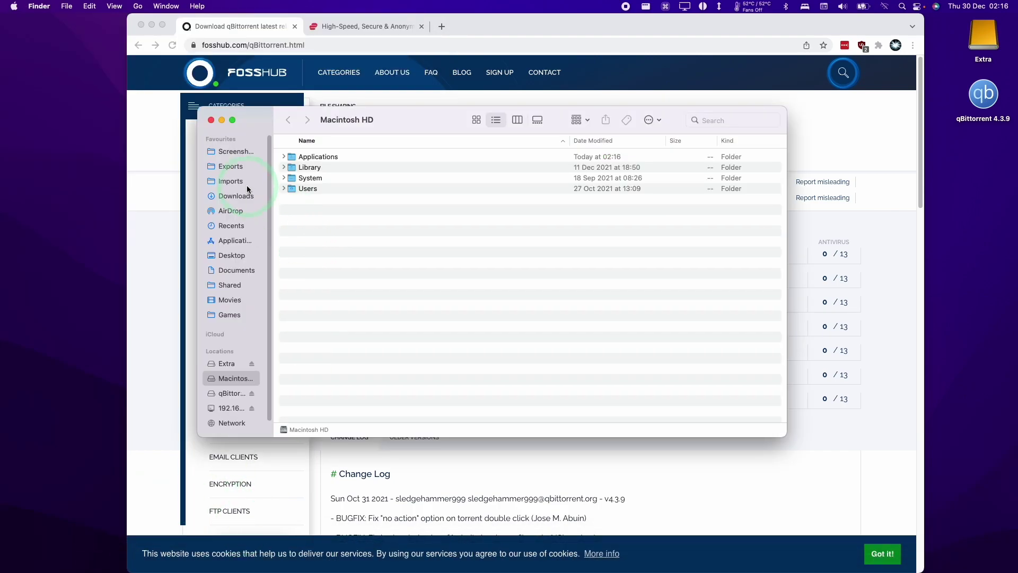
pyautogui.doubleClick(296, 156)
pyautogui.scroll(5, 639, 270)
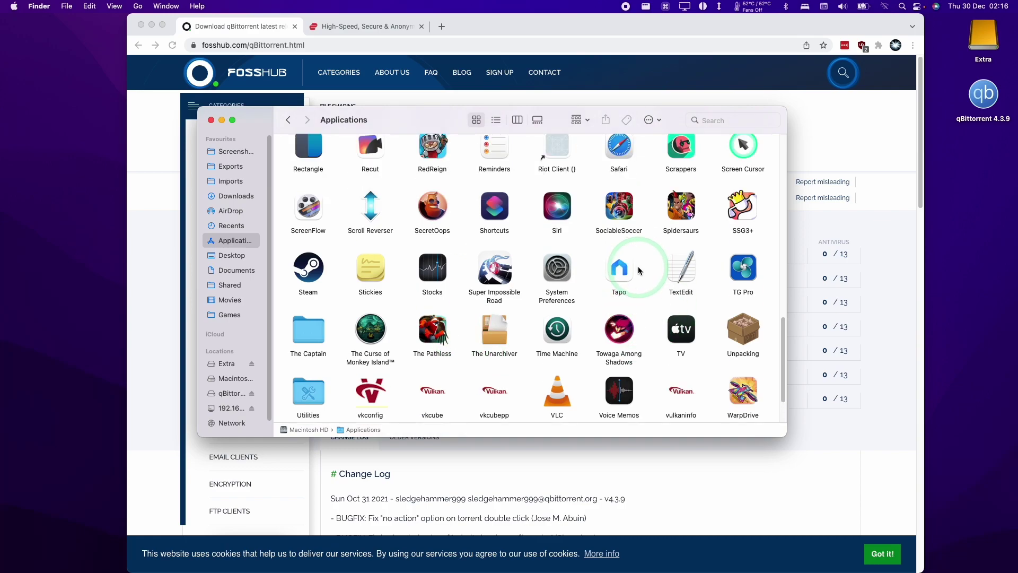
pyautogui.scroll(2, 639, 270)
# Step: Launch qBittorrent past the unverified-developer warning and accept the file-sharing notice
pyautogui.click(679, 181)
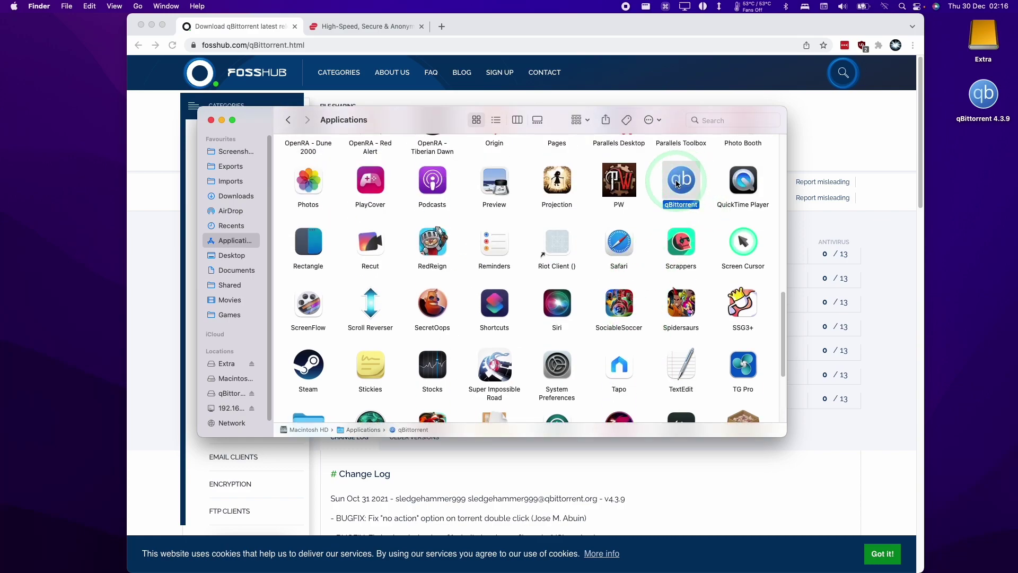
pyautogui.doubleClick(680, 182)
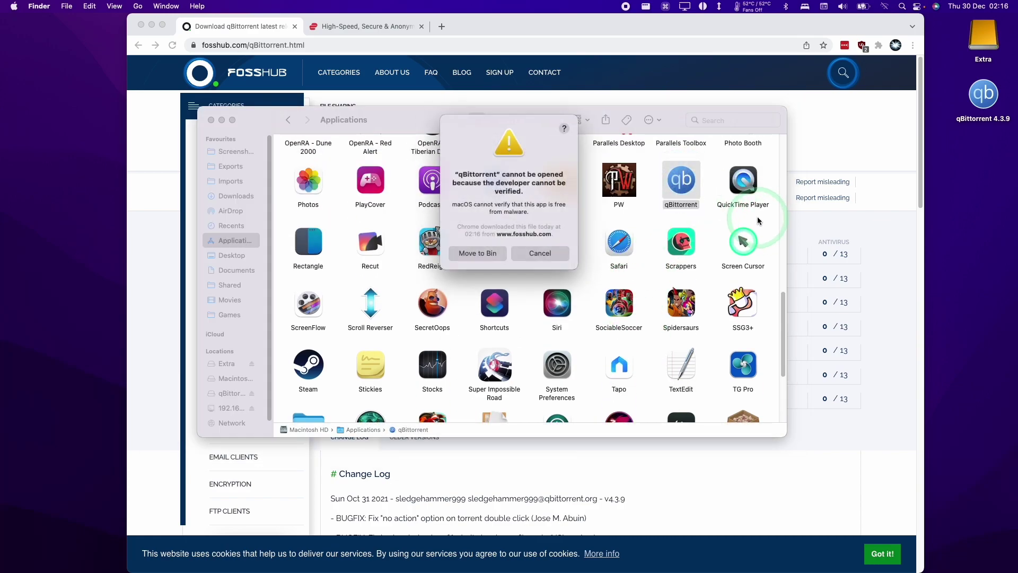
pyautogui.click(527, 259)
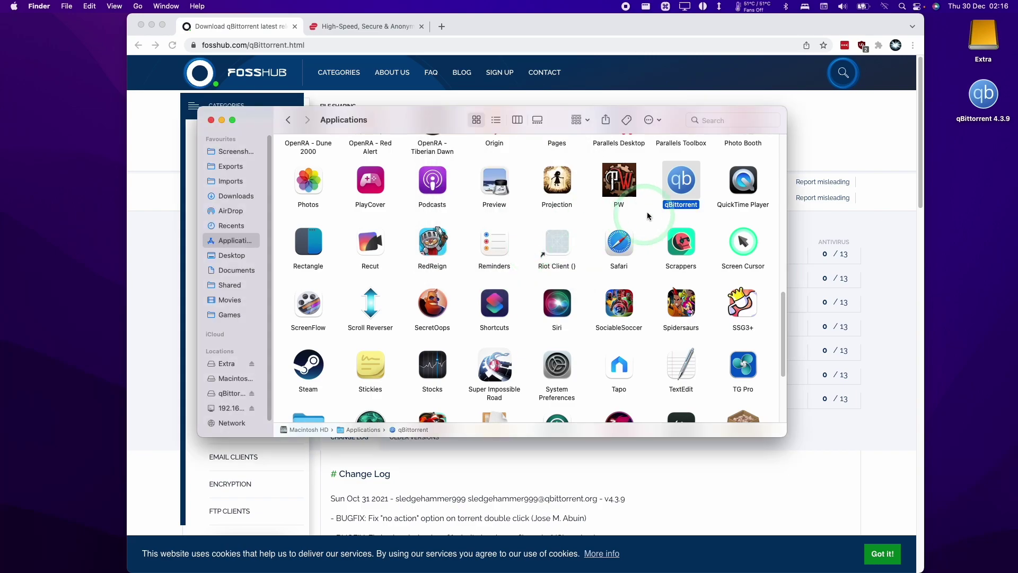
pyautogui.keyDown('ctrl'); pyautogui.click(688, 186); pyautogui.keyUp('ctrl')
pyautogui.click(698, 191)
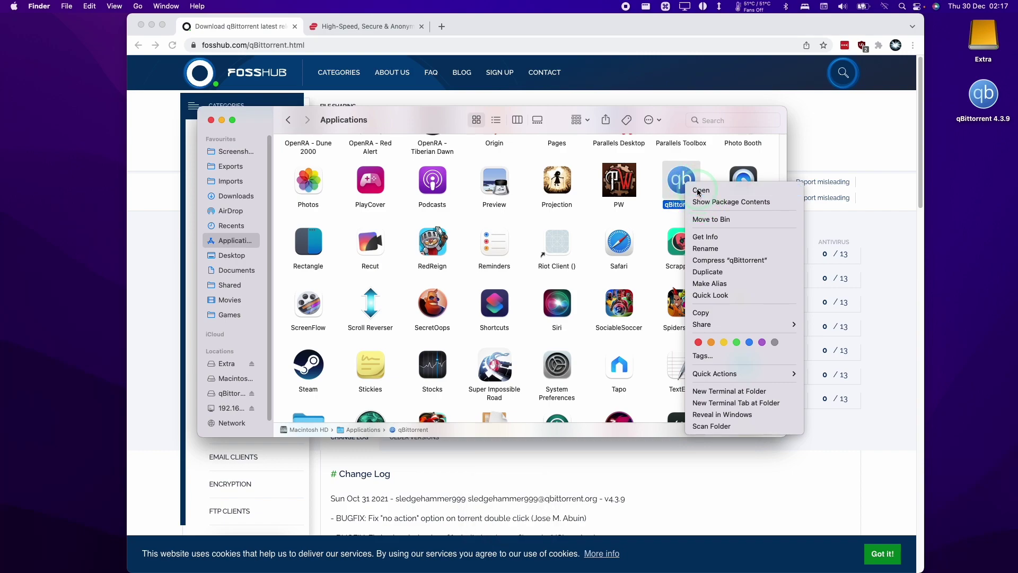
pyautogui.click(523, 259)
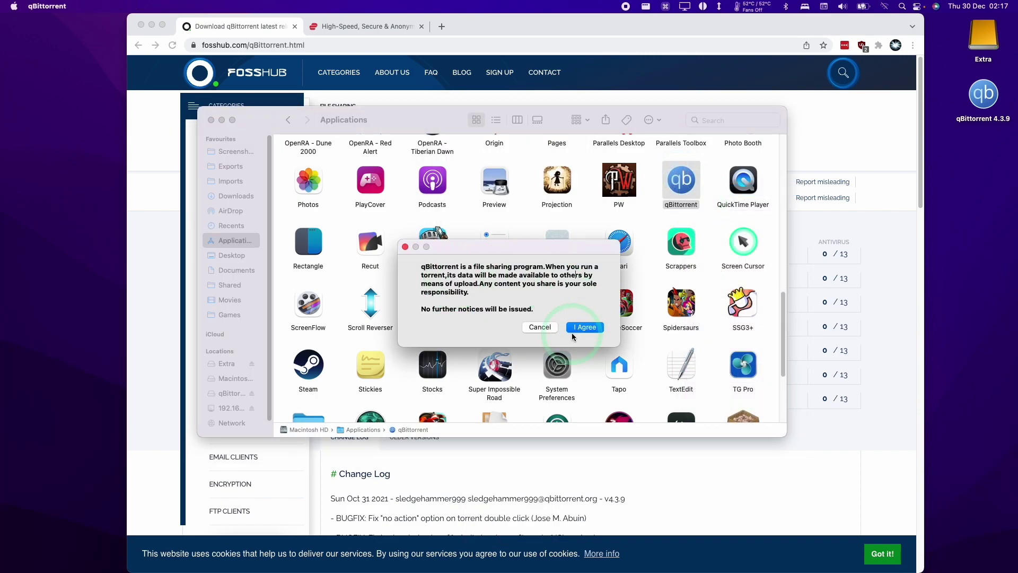
pyautogui.click(585, 327)
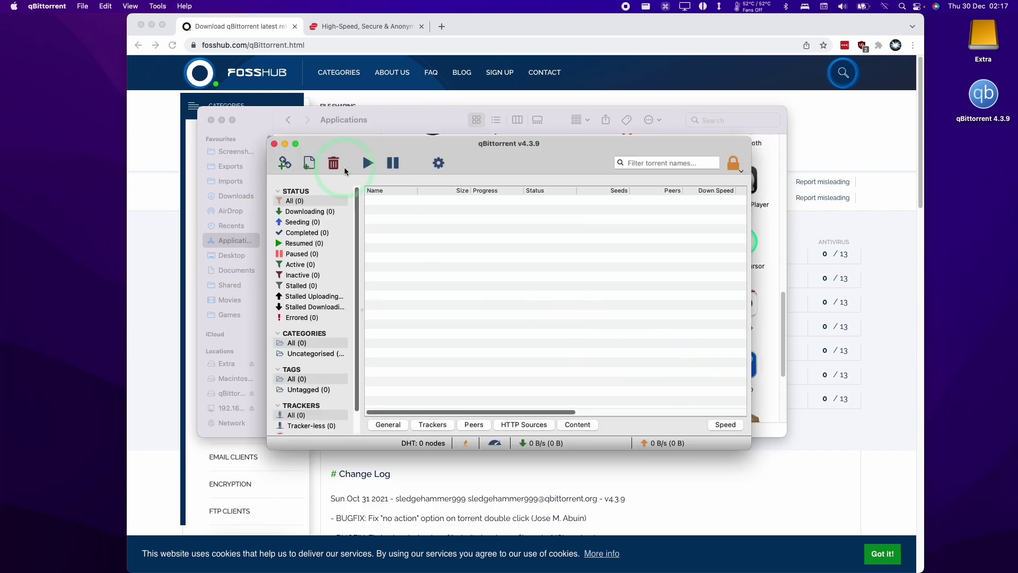
# Step: Move the qBittorrent window to the left and minimize the Finder Applications window
pyautogui.moveTo(463, 154); pyautogui.dragTo(506, 190)
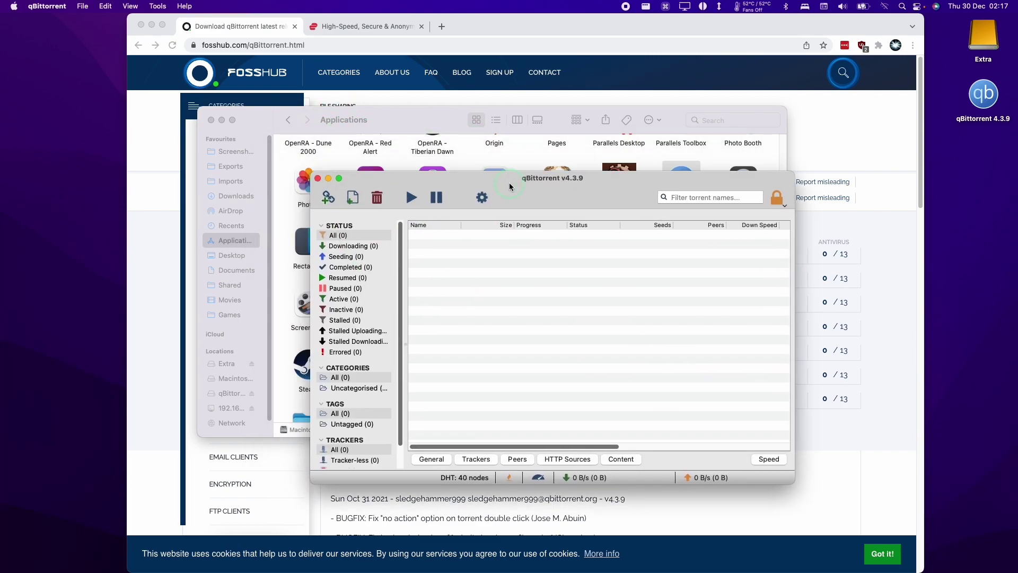
pyautogui.click(221, 120)
pyautogui.moveTo(399, 177); pyautogui.dragTo(127, 164)
pyautogui.click(250, 224)
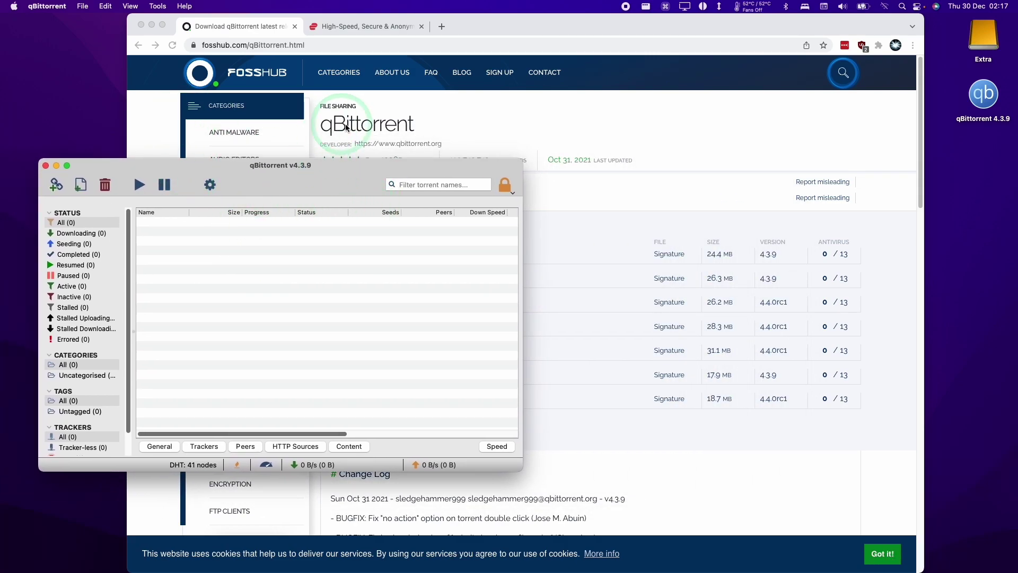
pyautogui.click(325, 170)
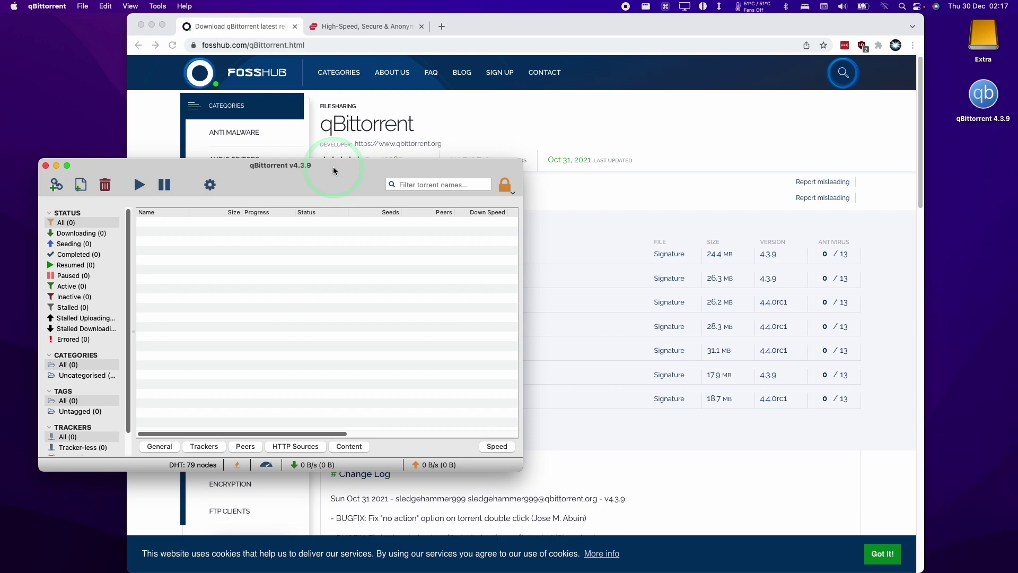
# Step: Bring Chrome forward and browse ExpressVPN's Get ExpressVPN plan order page
pyautogui.click(366, 26)
pyautogui.click(302, 45)
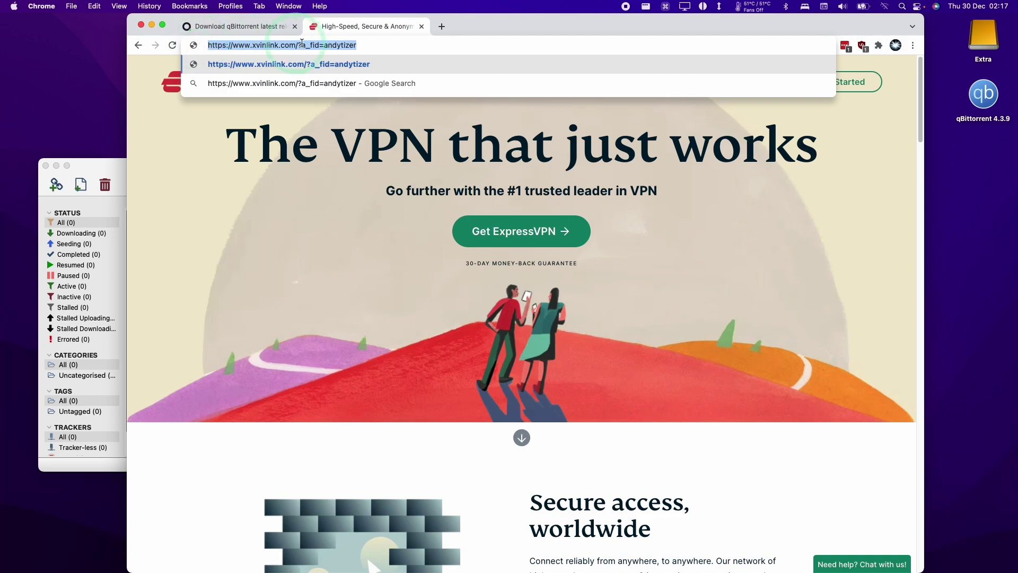
pyautogui.click(407, 143)
pyautogui.click(285, 64)
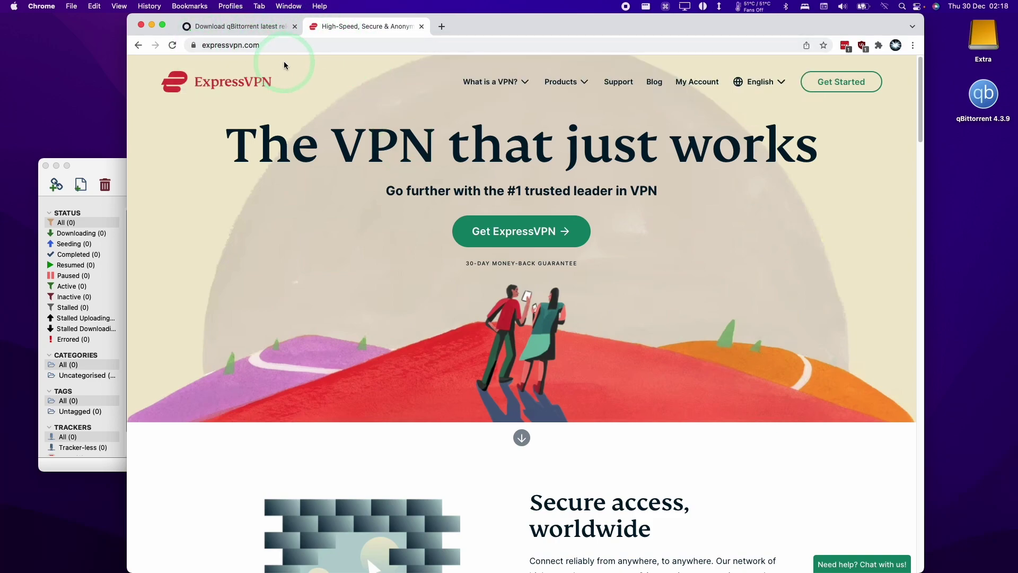
pyautogui.click(490, 242)
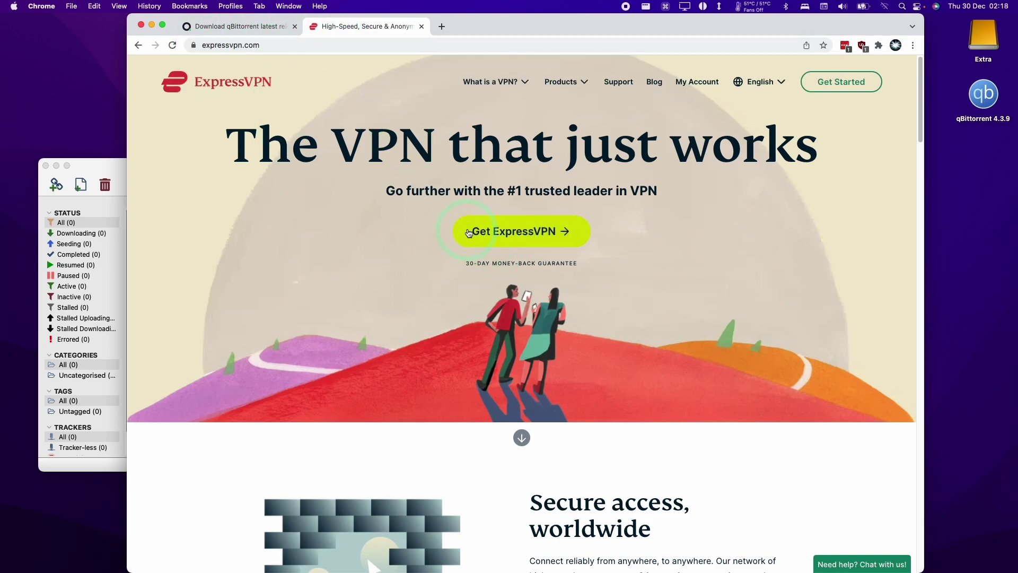
pyautogui.click(487, 235)
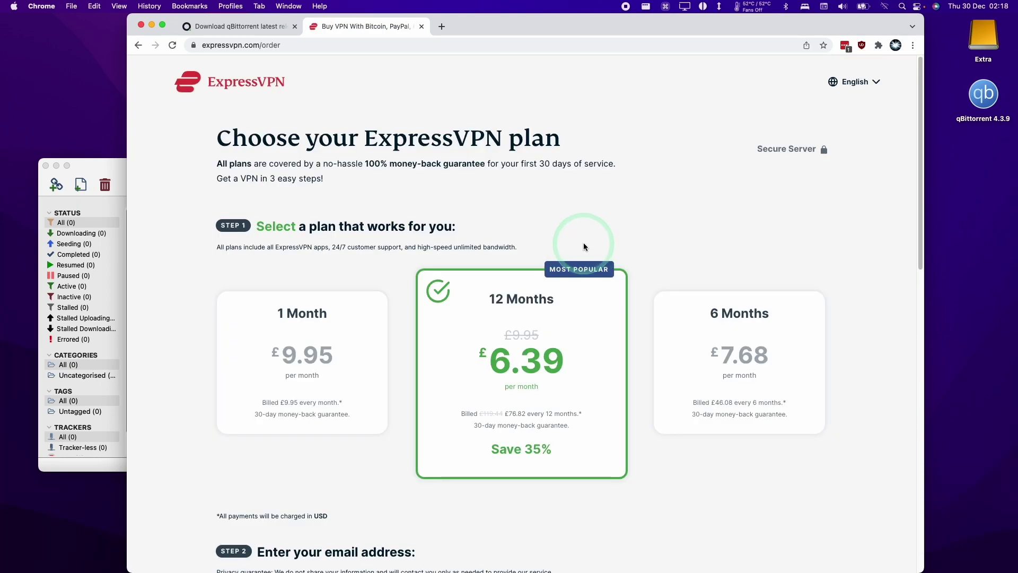
pyautogui.click(318, 265)
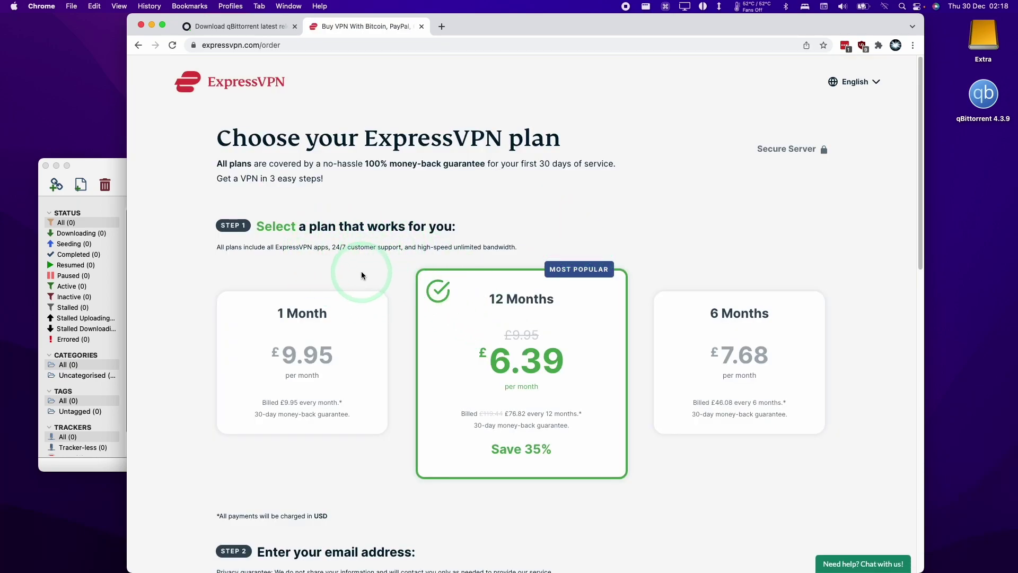
pyautogui.scroll(-5, 361, 273)
pyautogui.scroll(-3, 350, 318)
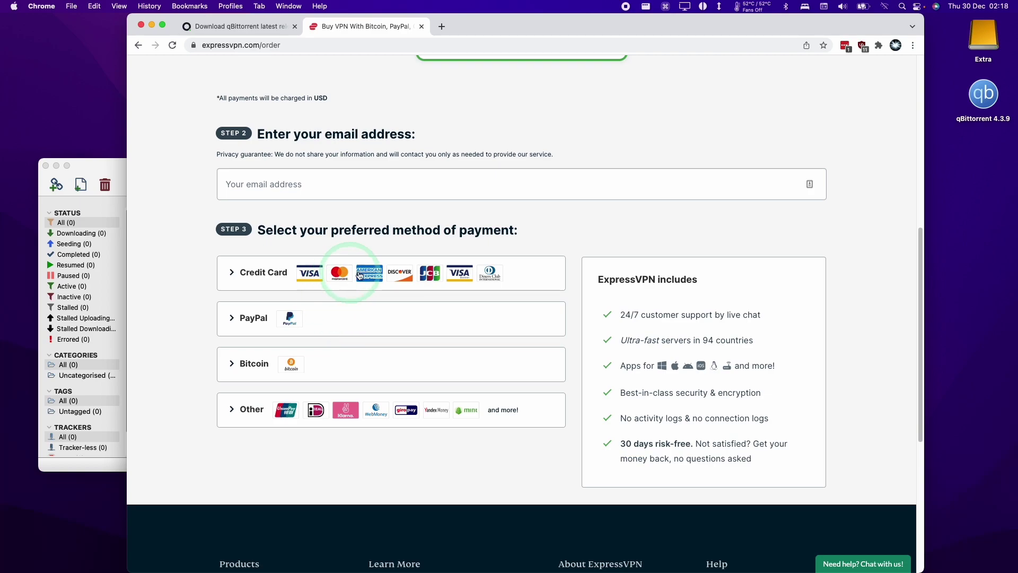
pyautogui.scroll(8, 359, 275)
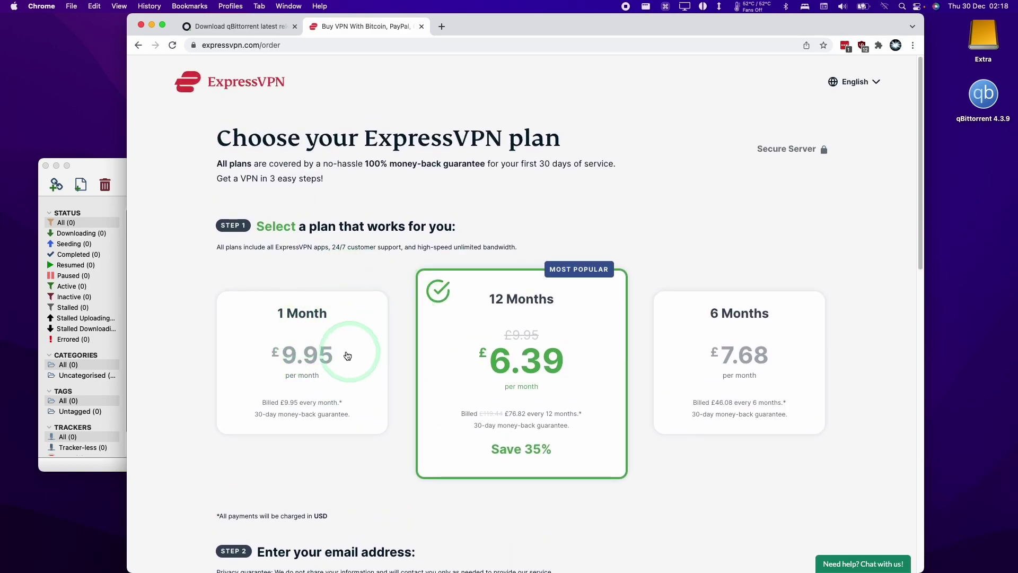
# Step: Return to the ExpressVPN homepage and download the expressvpn_mac .pkg from the Mac page
pyautogui.press('super+bracketleft')
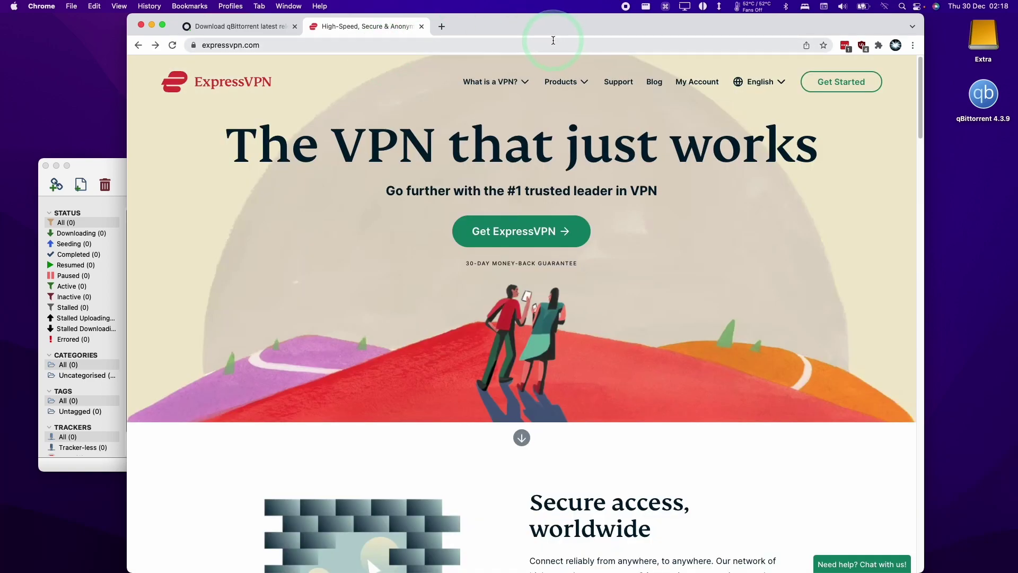
pyautogui.moveTo(564, 84)
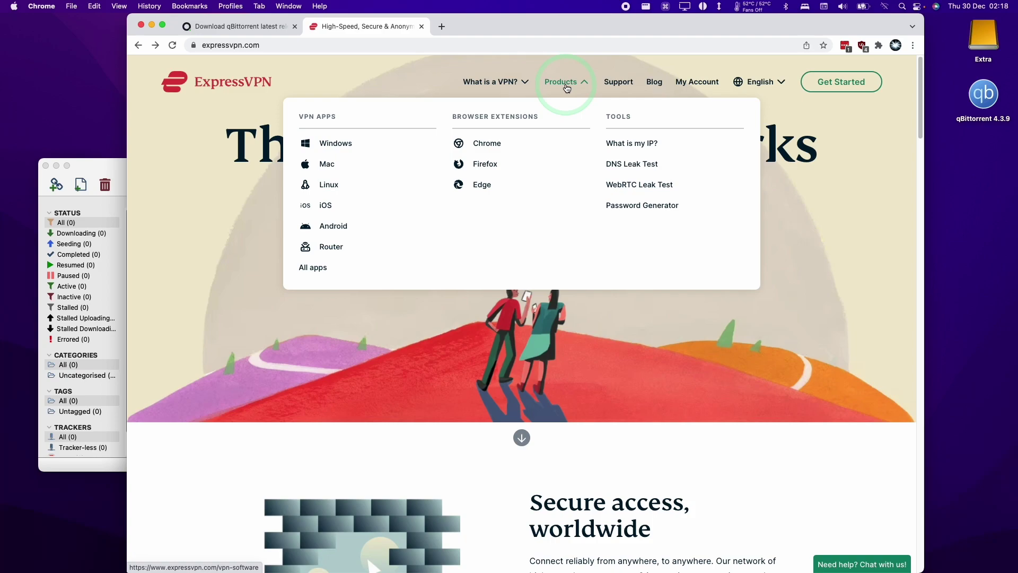
pyautogui.click(327, 169)
pyautogui.click(431, 382)
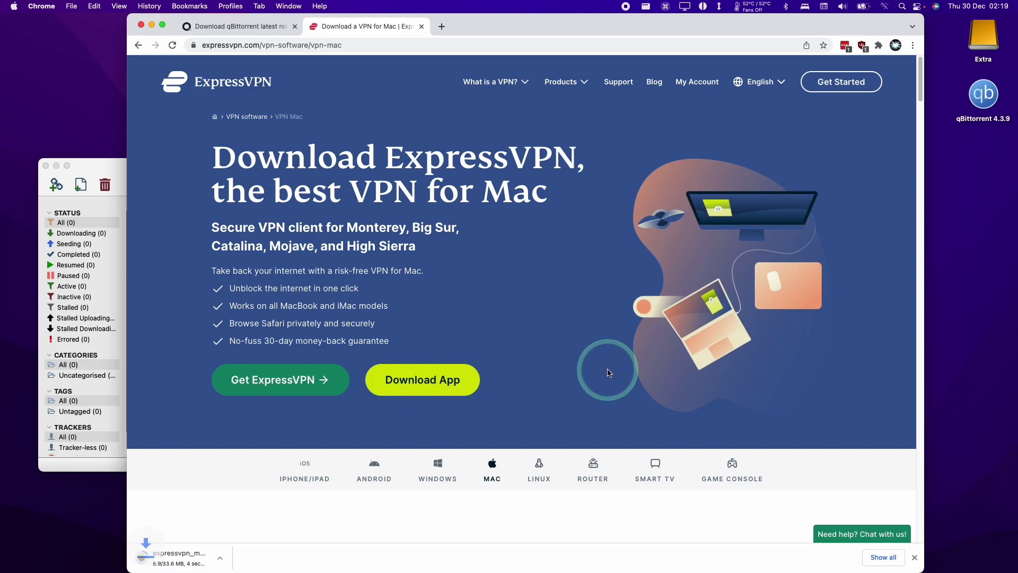
pyautogui.click(207, 556)
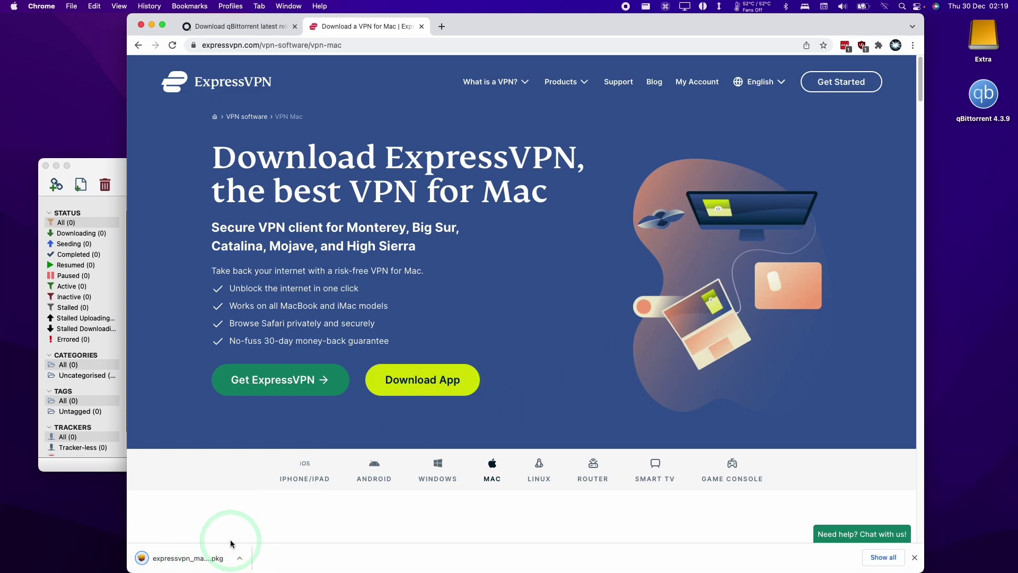
# Step: Open the ExpressVPN installer package from the Downloads folder
pyautogui.click(82, 554)
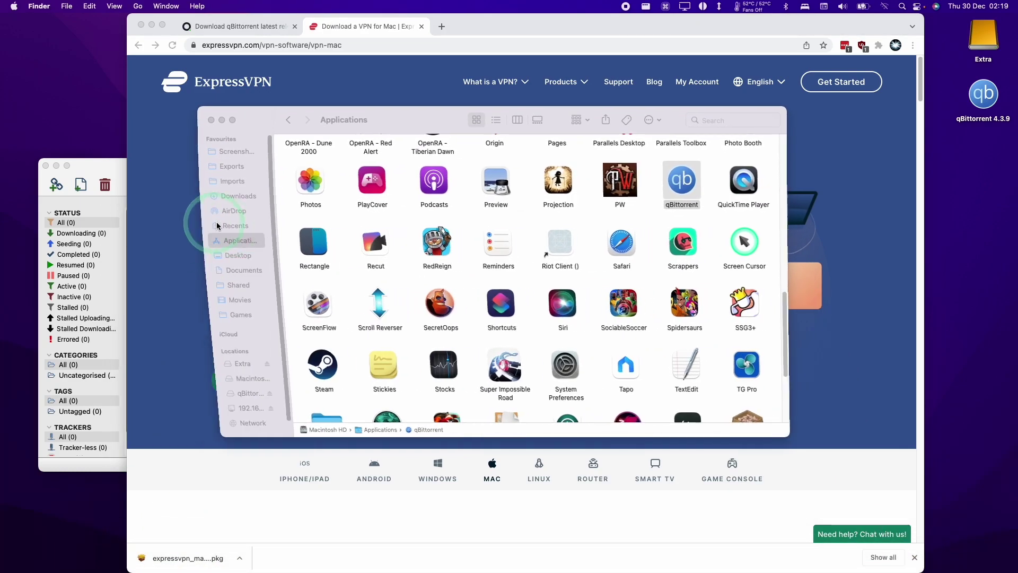
pyautogui.click(236, 200)
pyautogui.click(336, 211)
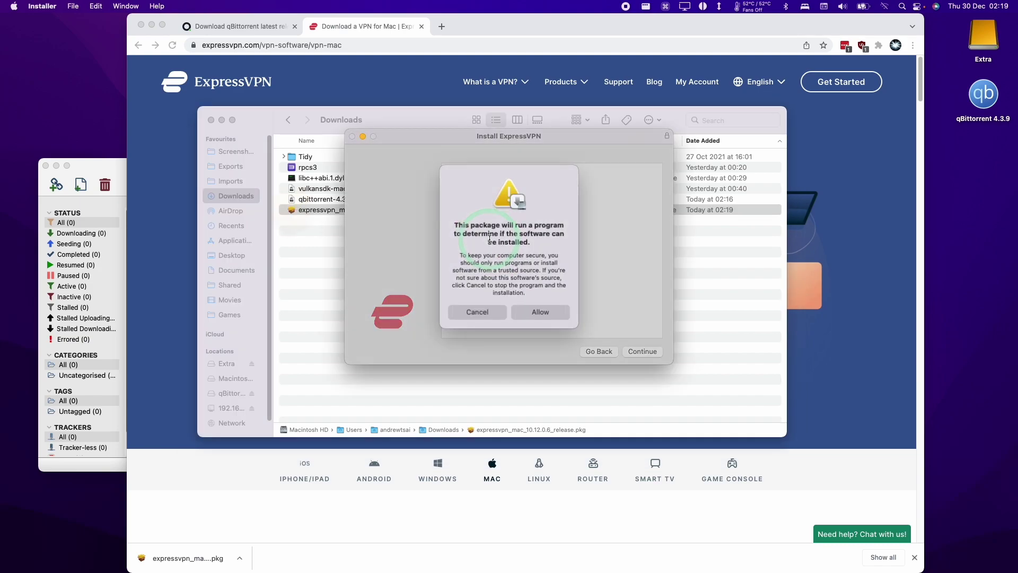
# Step: Allow the checks, install with the admin password, close the installer and bin the package
pyautogui.click(527, 311)
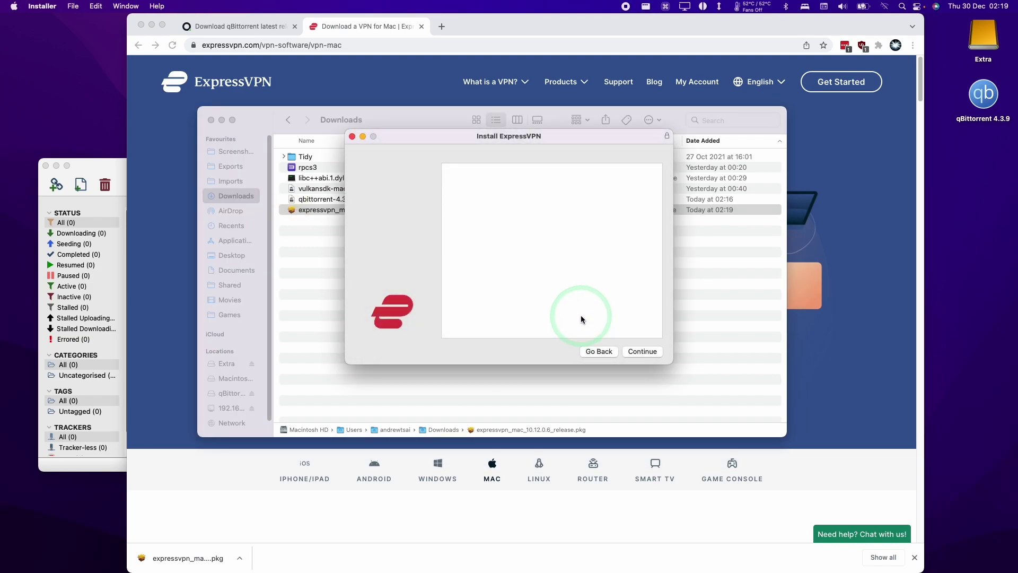
pyautogui.click(536, 310)
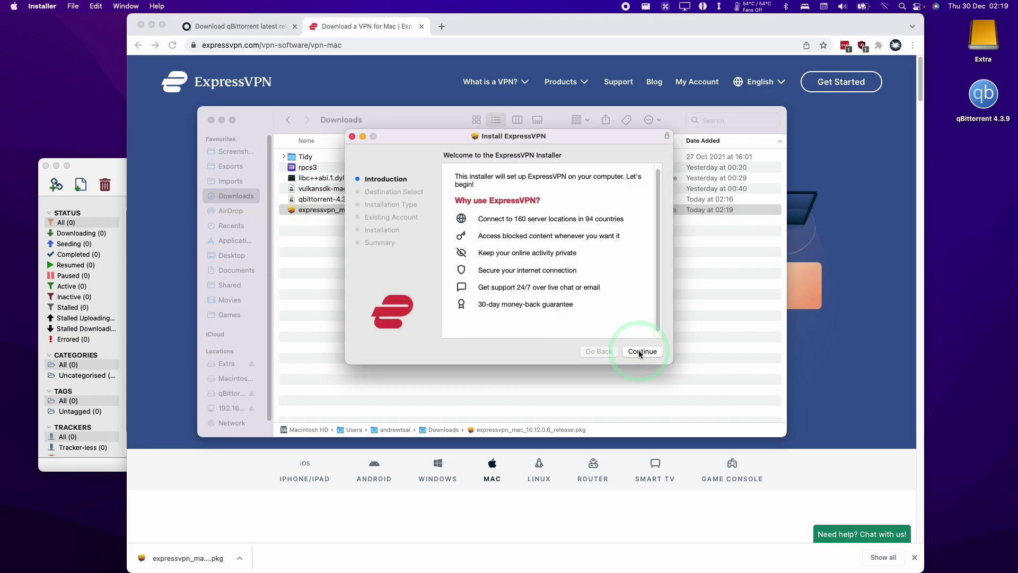
pyautogui.click(640, 352)
pyautogui.click(640, 352)
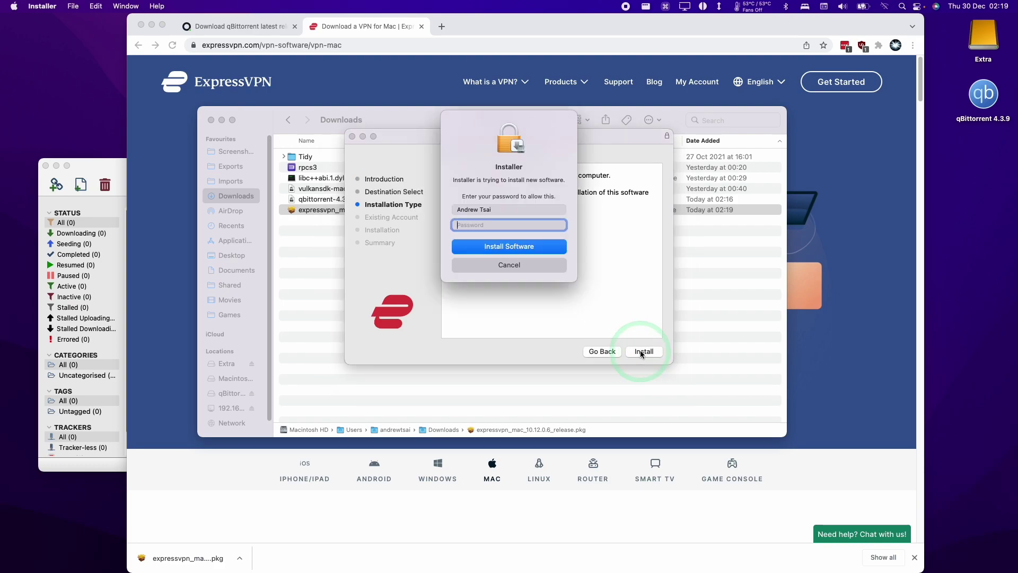
pyautogui.click(532, 247)
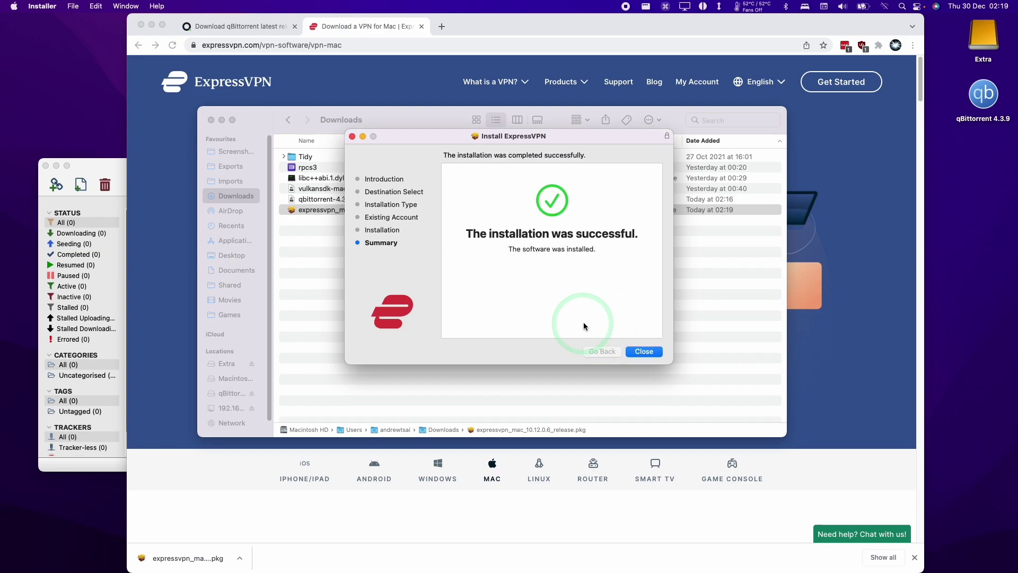
pyautogui.click(643, 351)
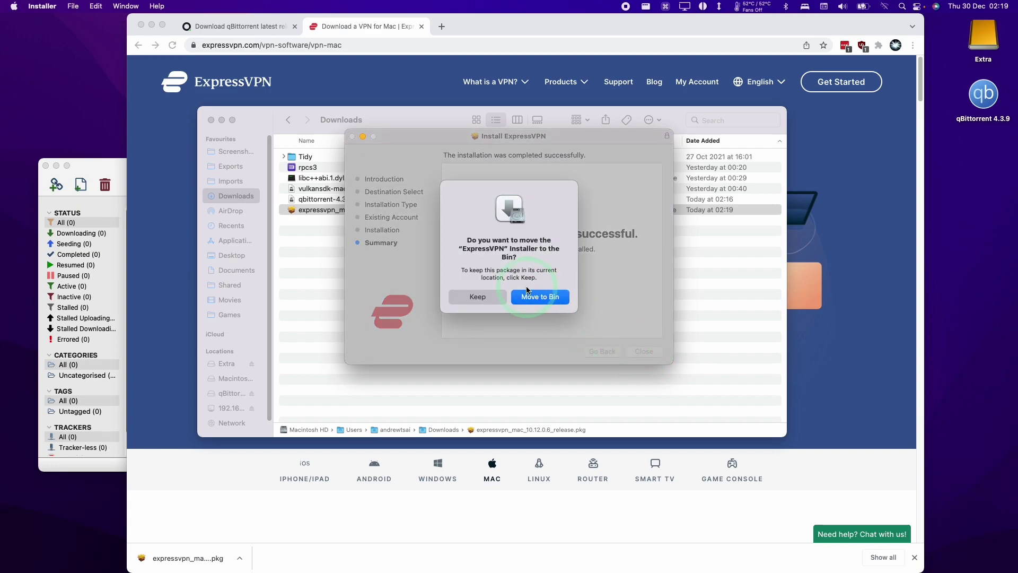
pyautogui.click(528, 290)
pyautogui.click(211, 120)
pyautogui.click(141, 173)
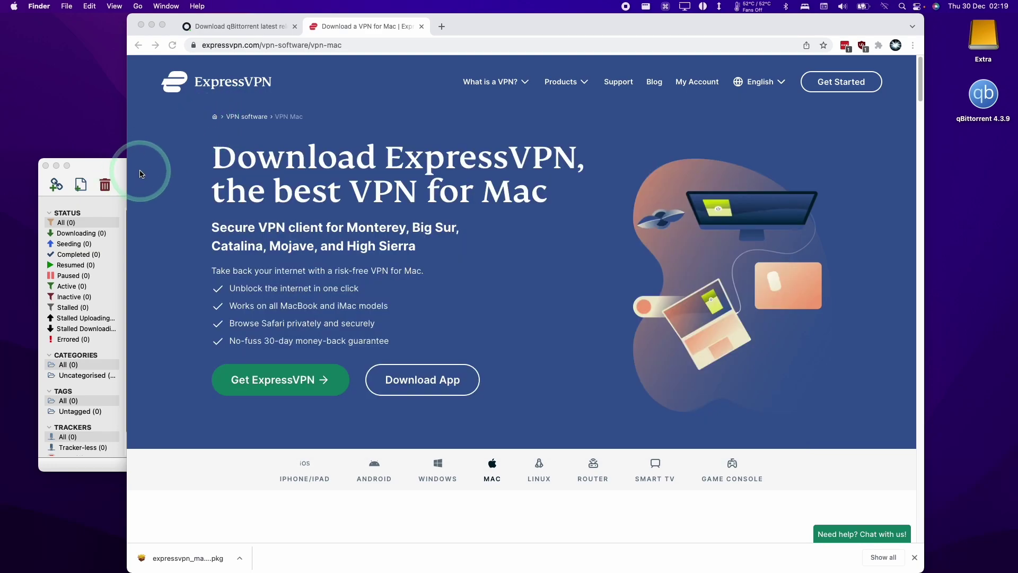
# Step: Sign in to ExpressVPN by pasting the subscription activation code
pyautogui.click(530, 424)
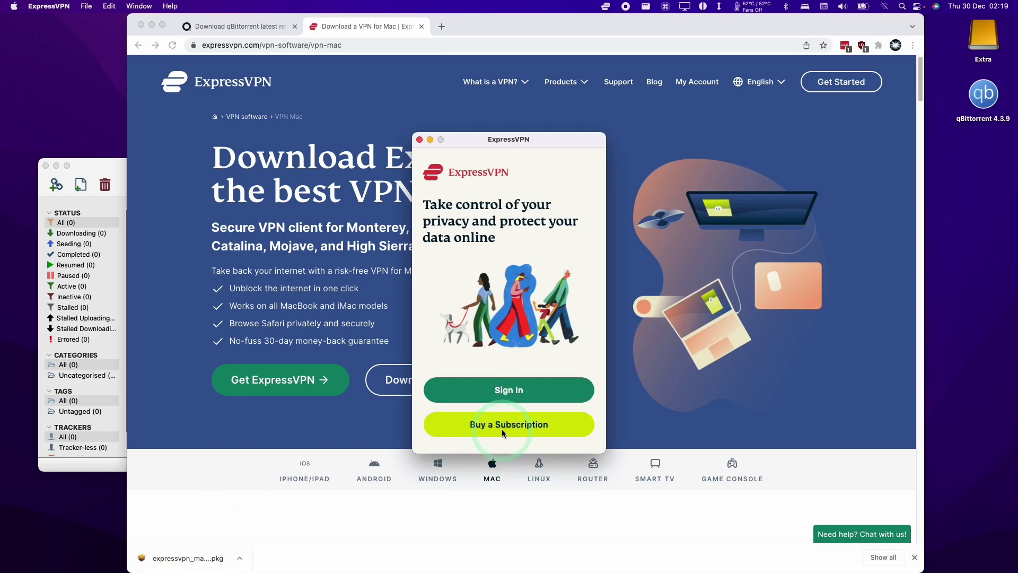
pyautogui.click(503, 392)
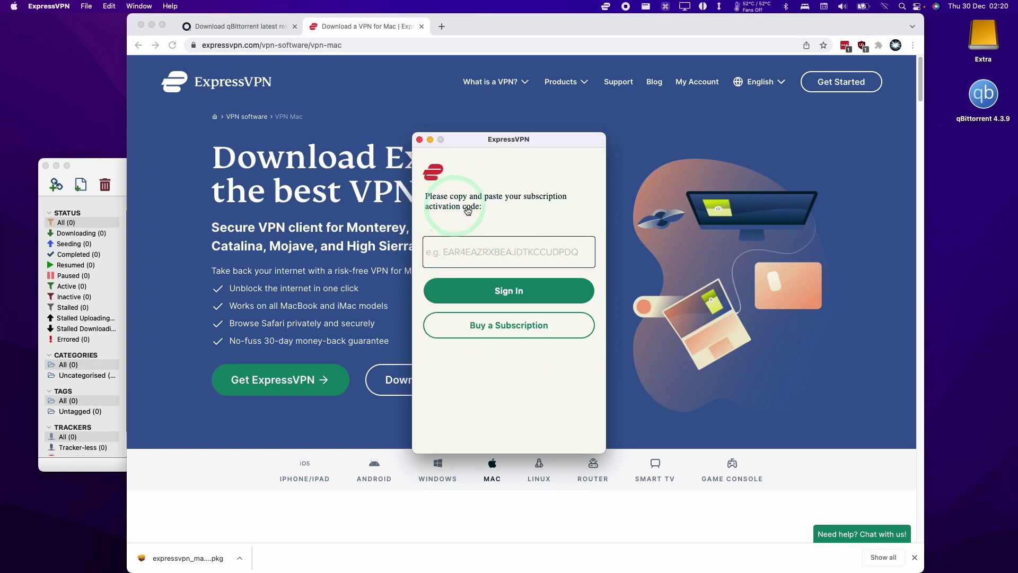
pyautogui.press('super+v')
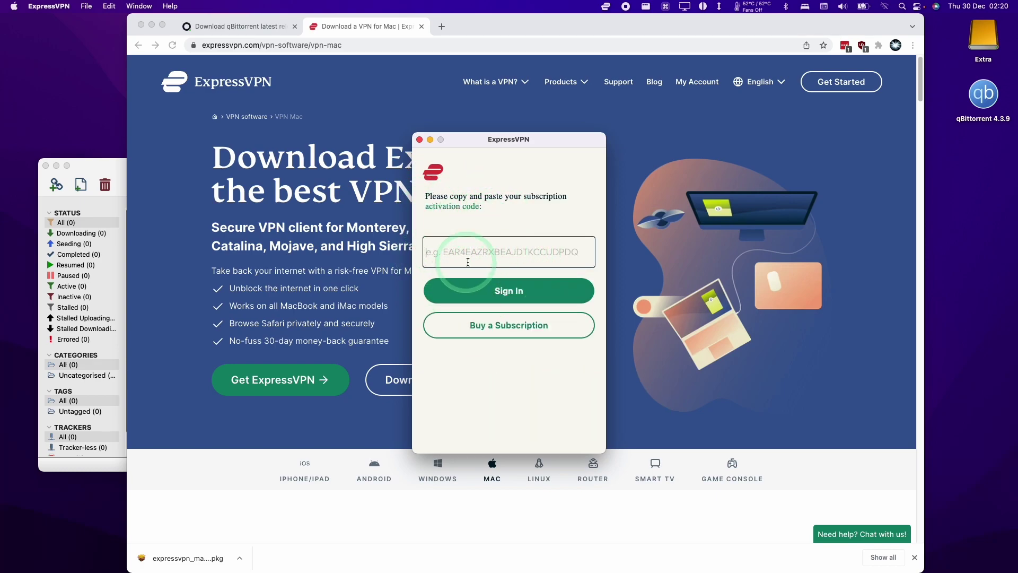
pyautogui.press('Return')
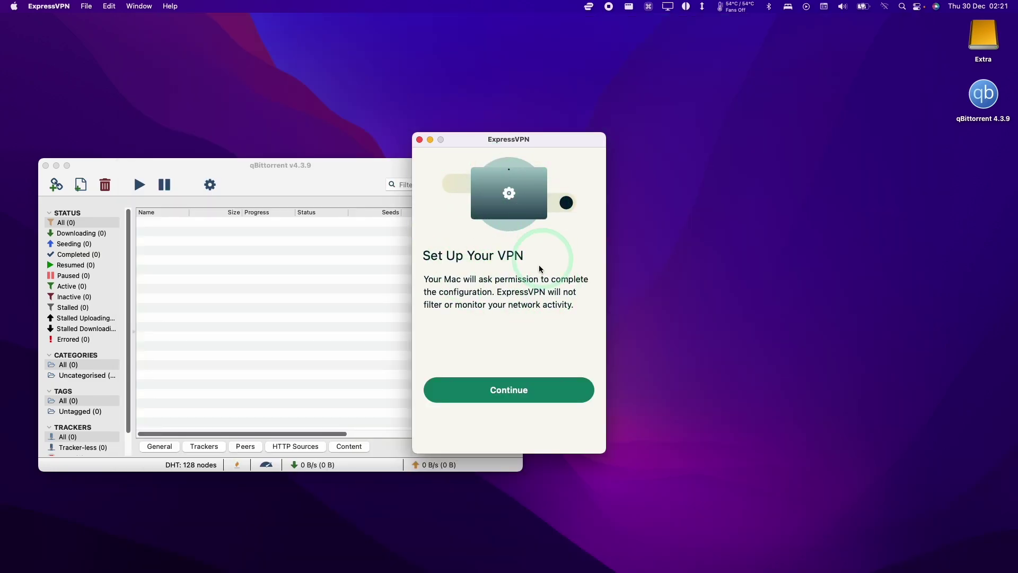
# Step: Allow the VPN configuration, enable launch on startup and decline diagnostic reports
pyautogui.click(529, 388)
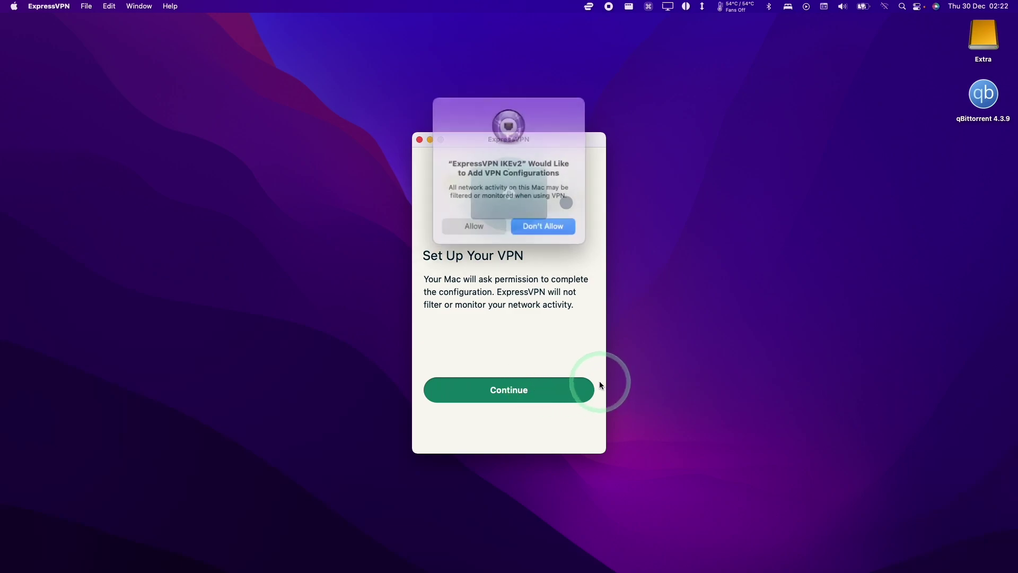
pyautogui.click(479, 221)
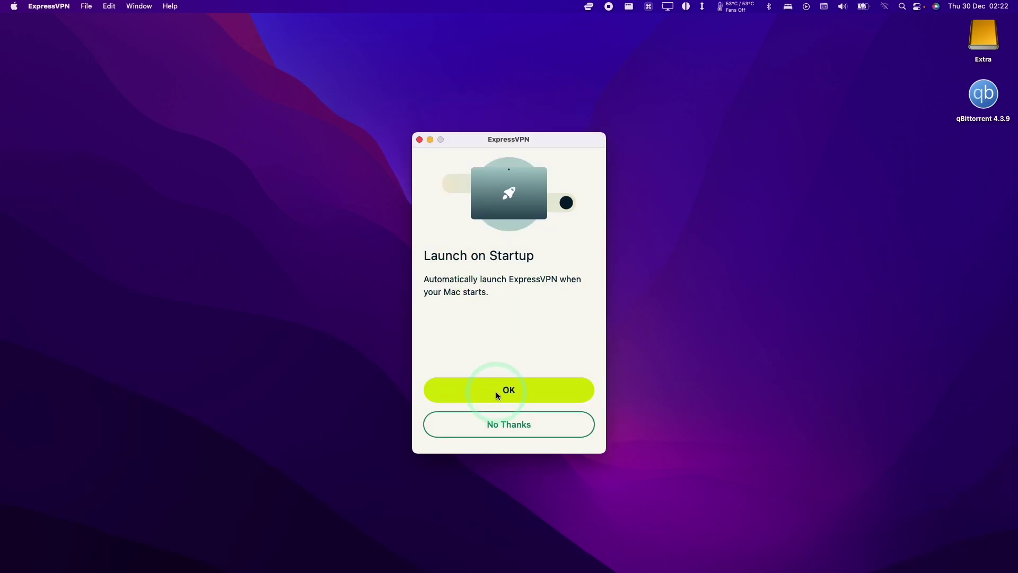
pyautogui.click(497, 393)
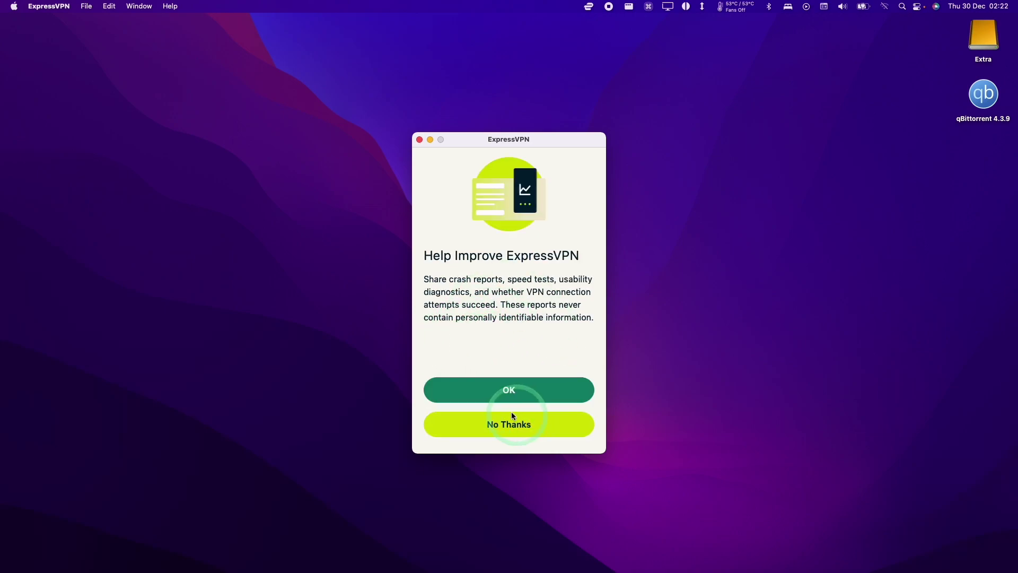
pyautogui.click(497, 429)
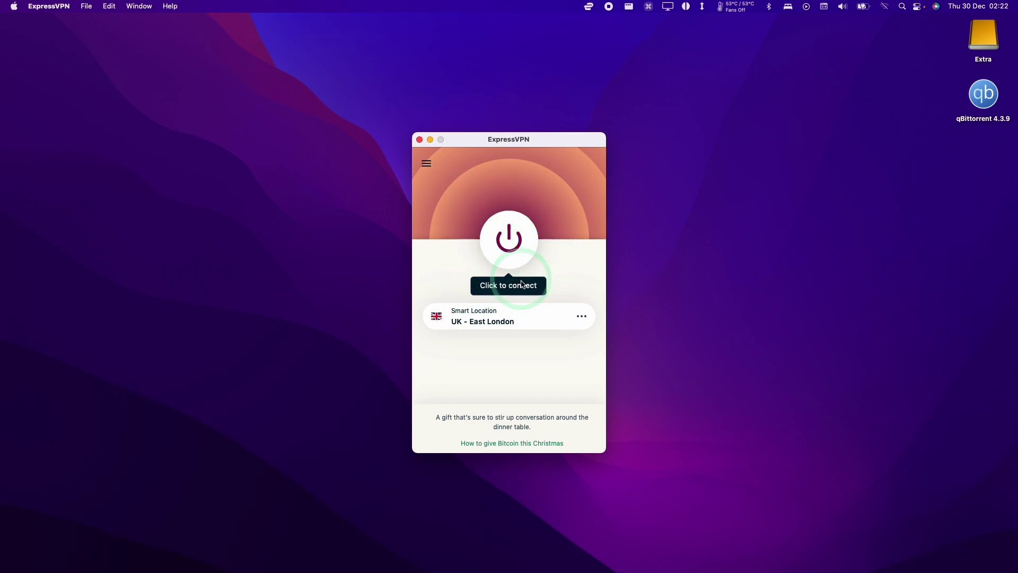
# Step: Connect ExpressVPN to UK - East London and confirm its status from the menu bar
pyautogui.click(492, 322)
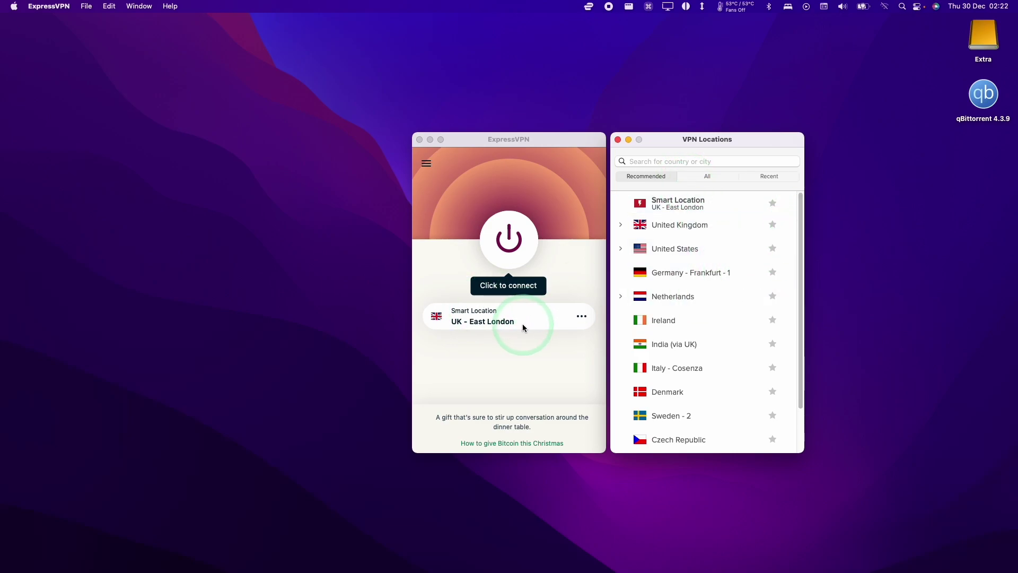
pyautogui.click(498, 358)
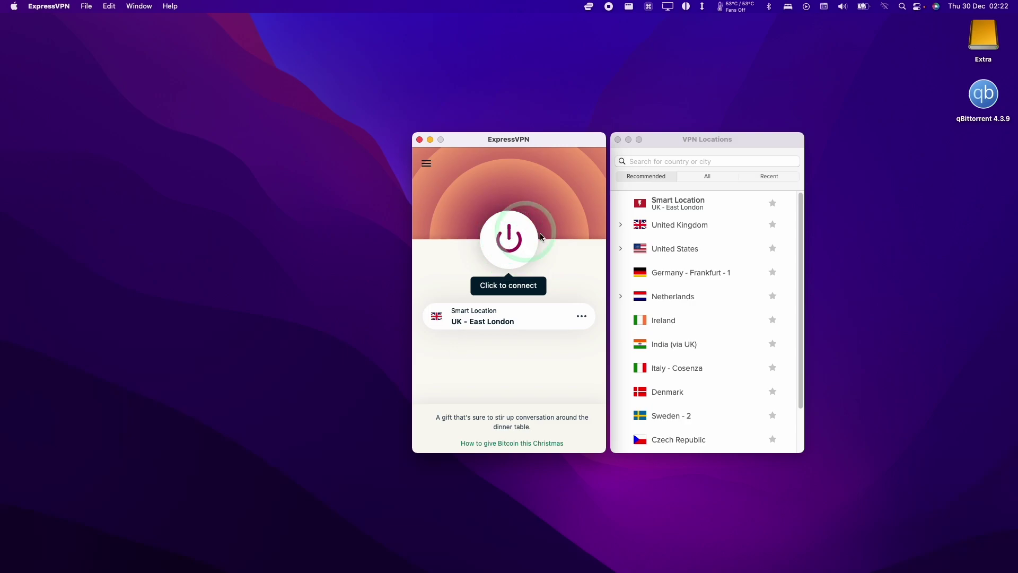
pyautogui.click(510, 248)
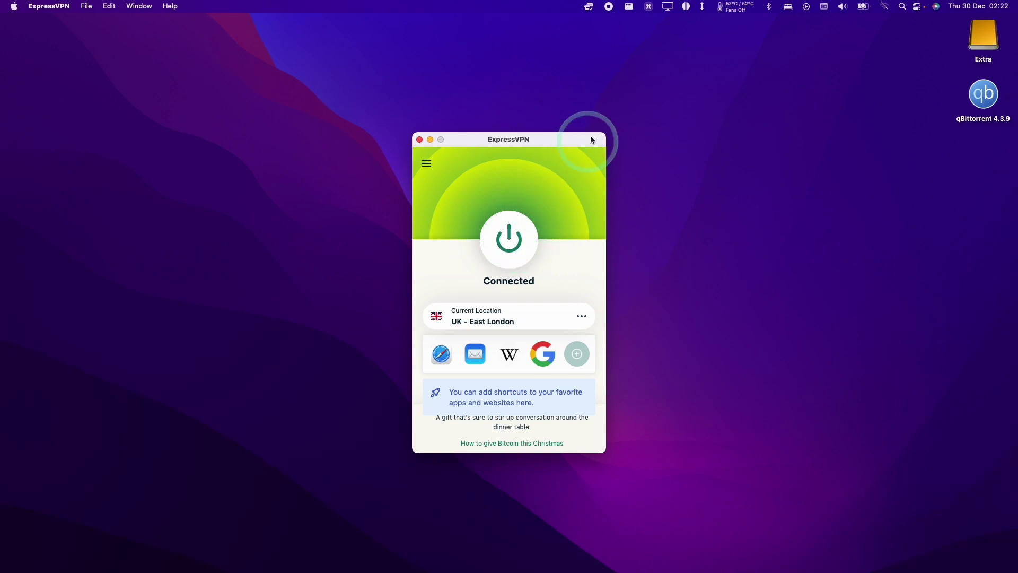
pyautogui.click(589, 7)
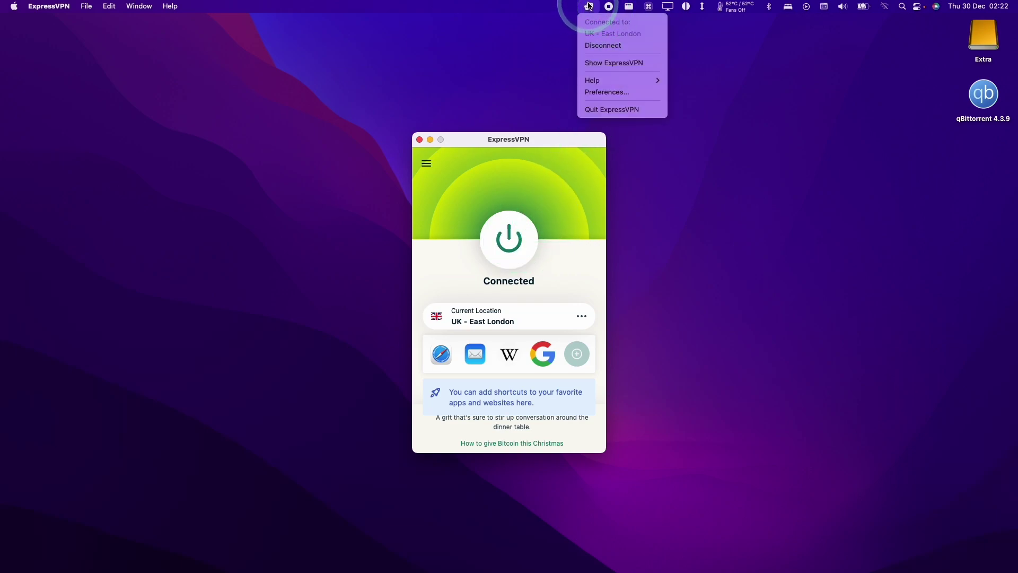
pyautogui.click(613, 62)
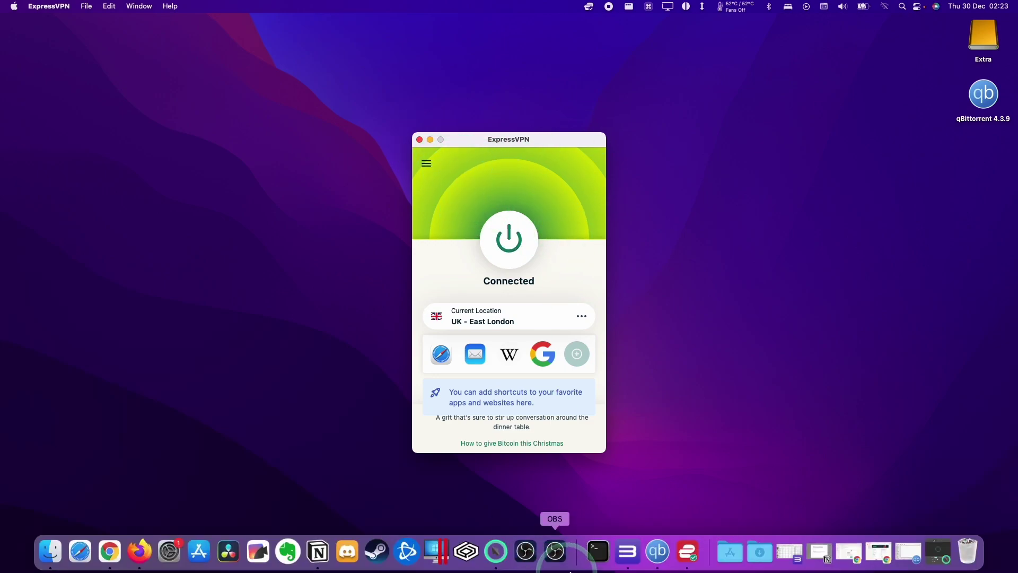
# Step: Place qBittorrent beside ExpressVPN, set Advanced network interface to utun0, then close Network settings
pyautogui.click(656, 550)
pyautogui.moveTo(482, 140); pyautogui.dragTo(722, 160)
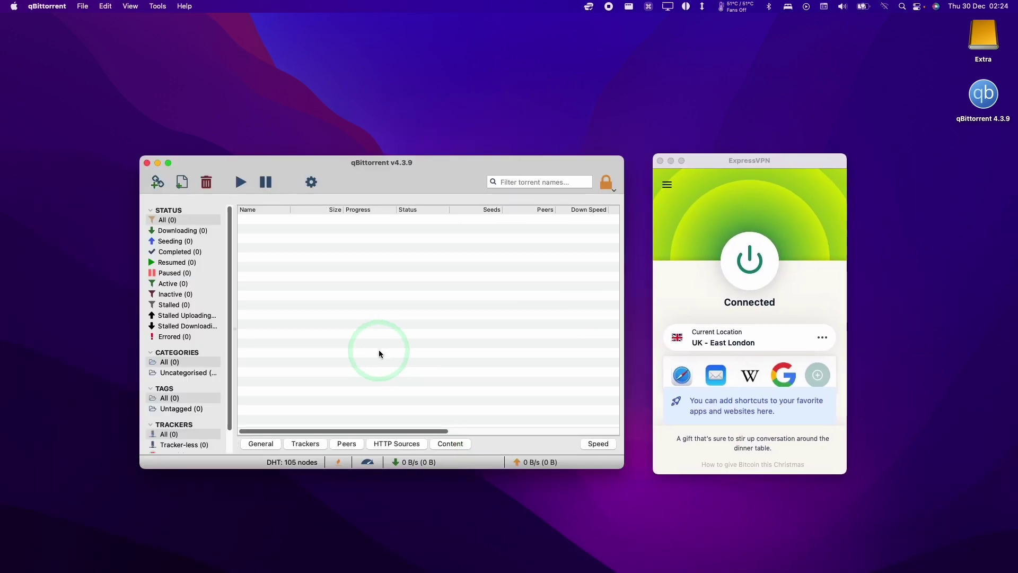
pyautogui.click(49, 5)
pyautogui.click(53, 39)
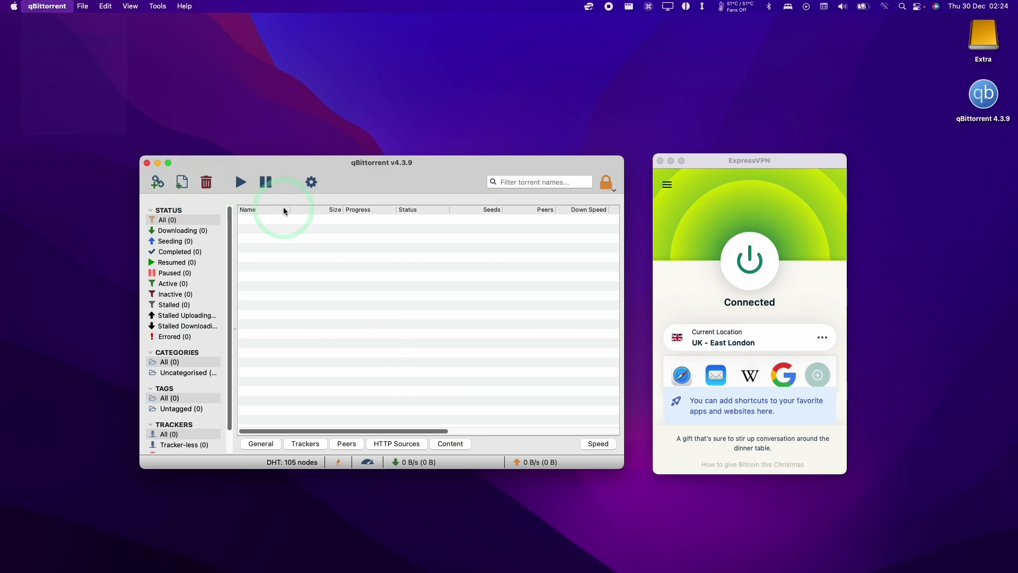
pyautogui.click(190, 424)
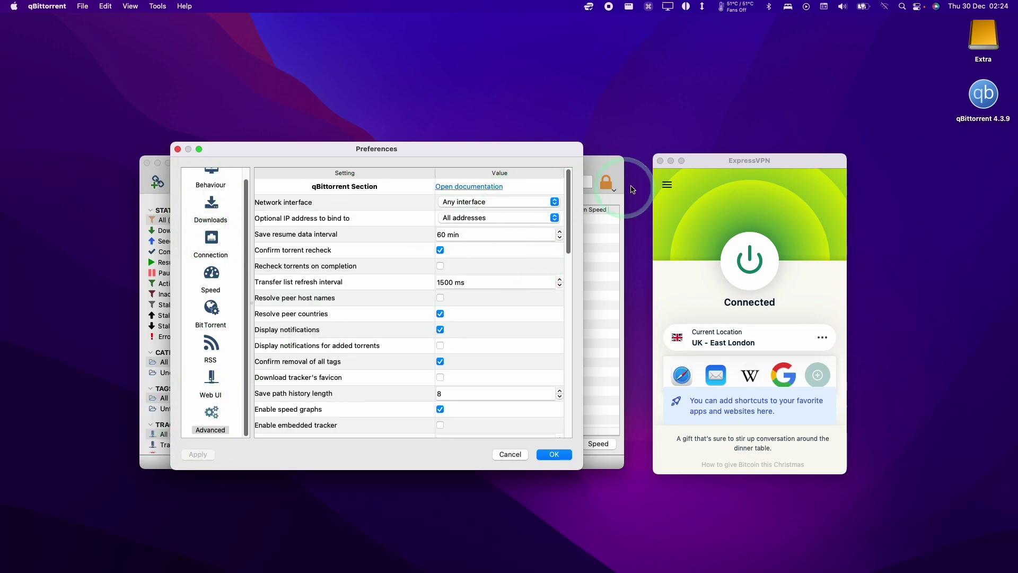
pyautogui.click(456, 197)
pyautogui.click(595, 75)
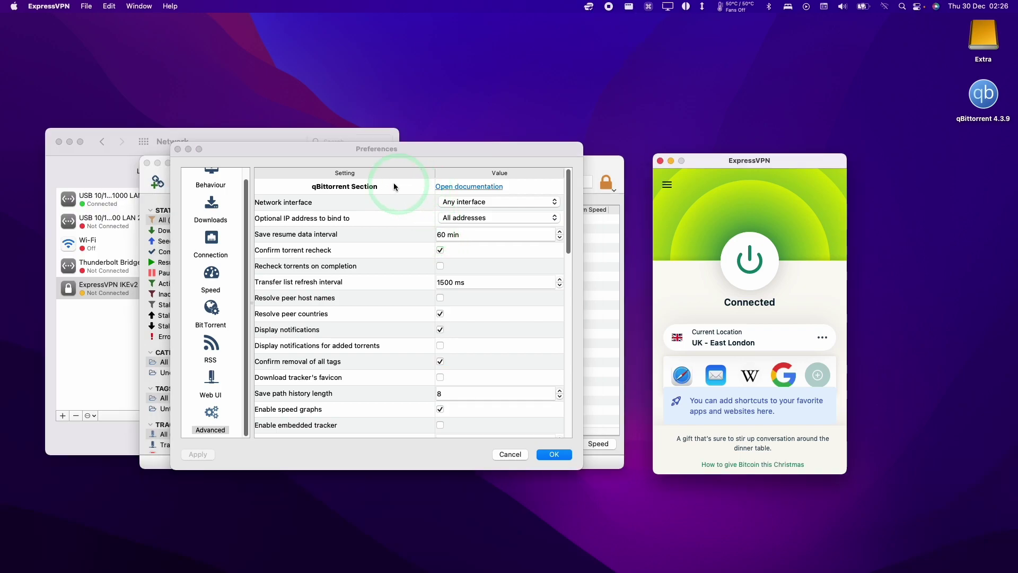
pyautogui.click(395, 186)
pyautogui.click(440, 202)
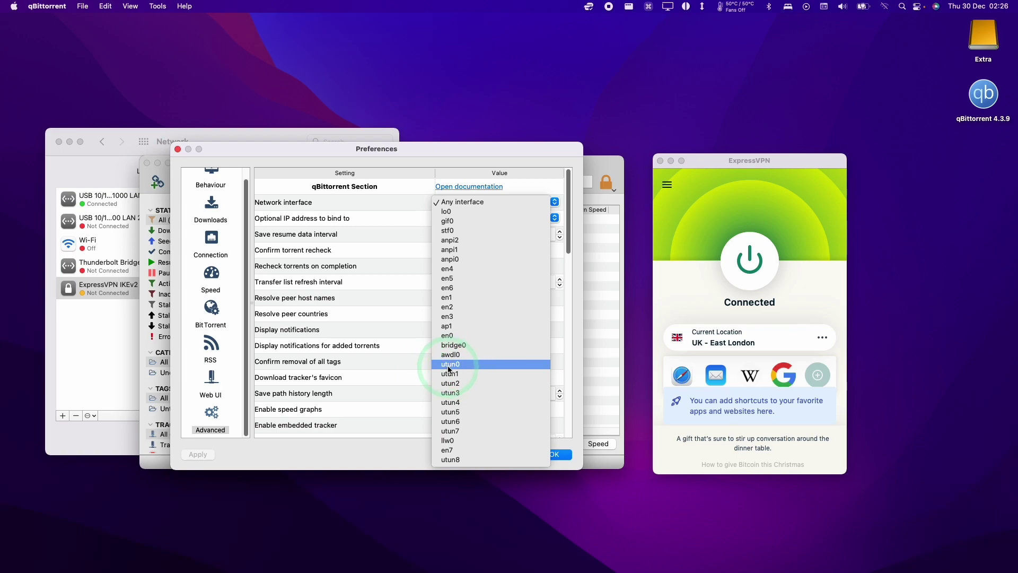
pyautogui.click(464, 365)
pyautogui.click(549, 454)
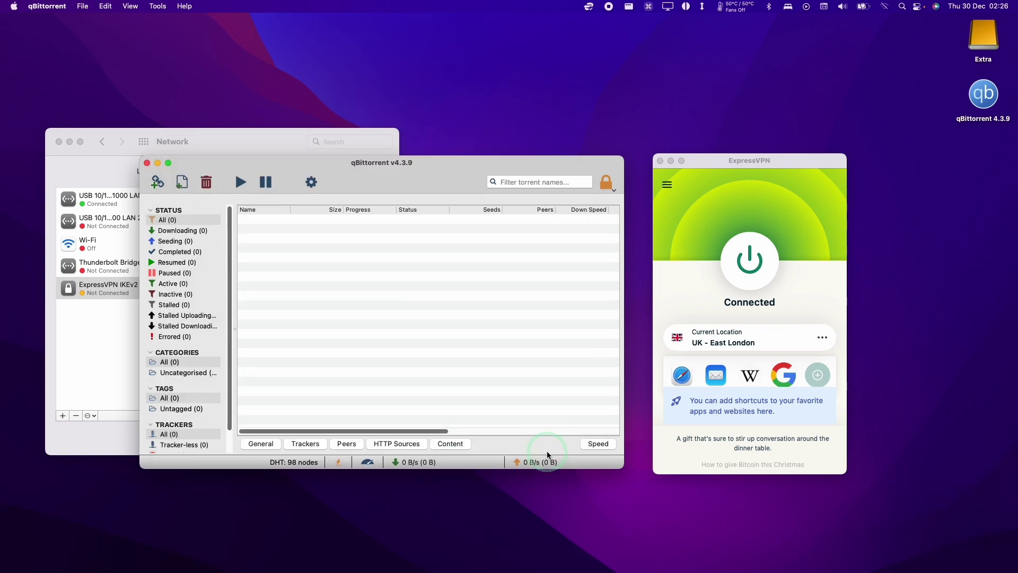
pyautogui.click(59, 141)
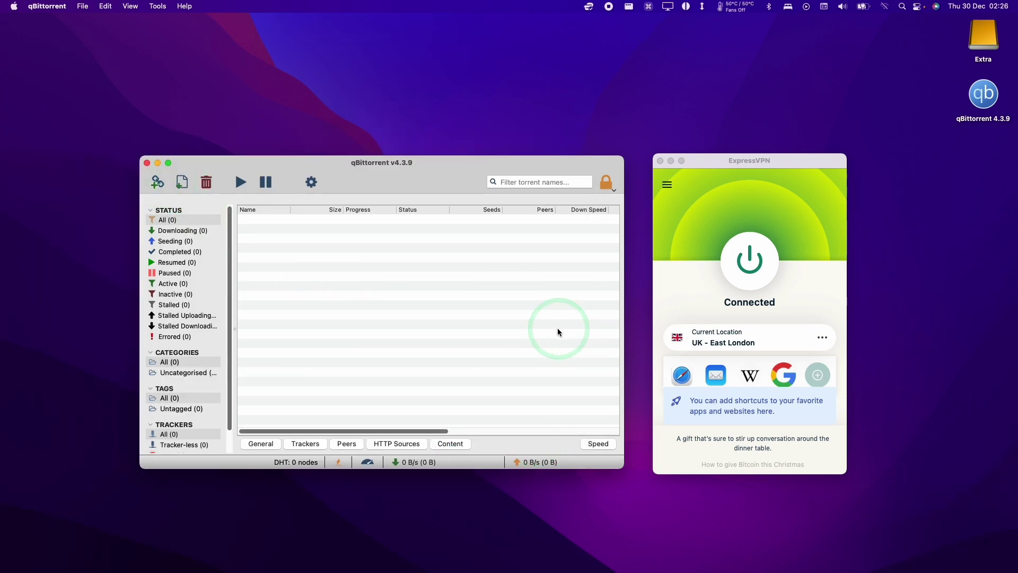
# Step: Switch to Chrome and download the Ubuntu 21.10 Desktop (64-bit) BitTorrent file
pyautogui.moveTo(127, 557)
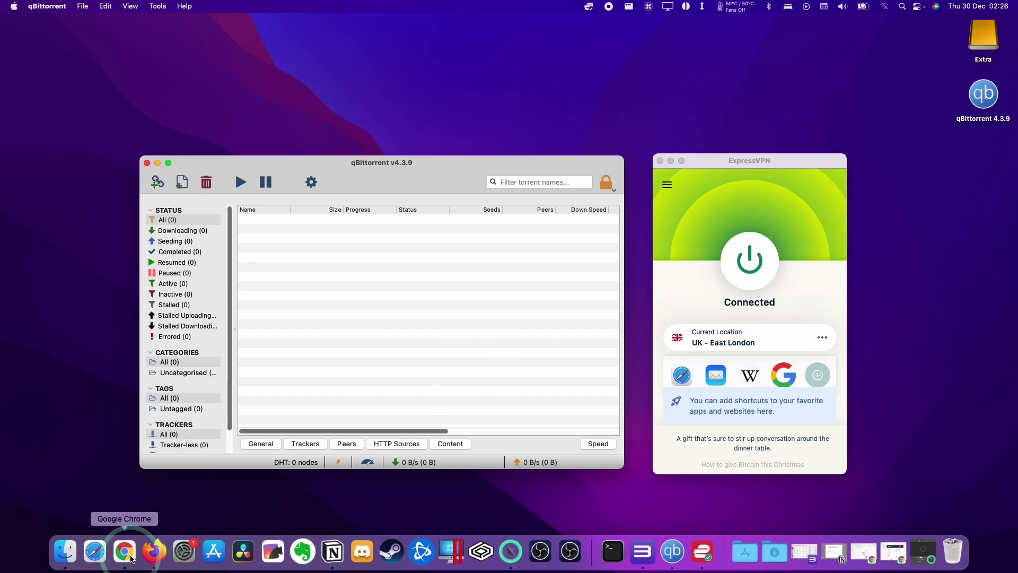
pyautogui.click(131, 559)
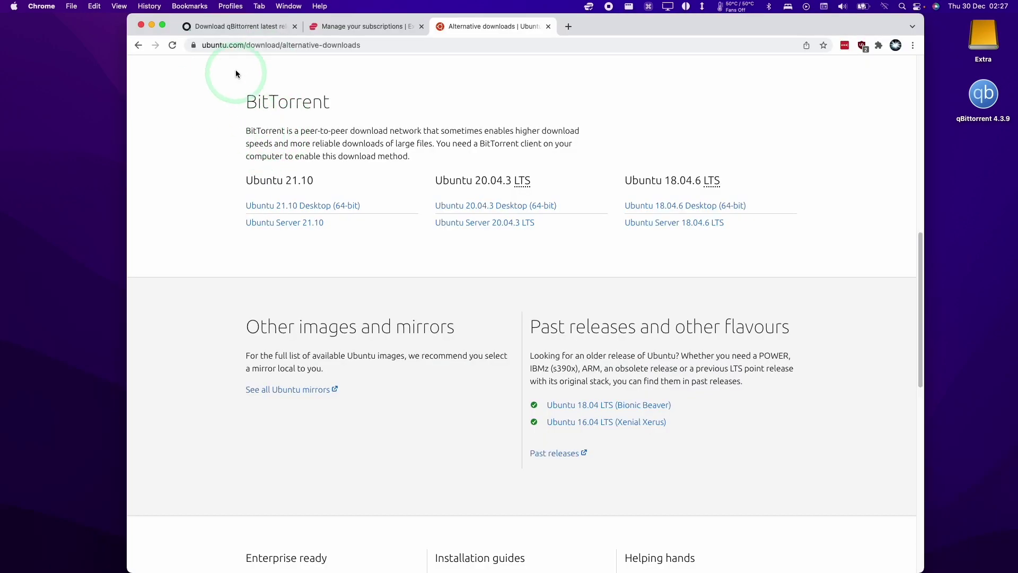
pyautogui.click(297, 46)
pyautogui.click(239, 109)
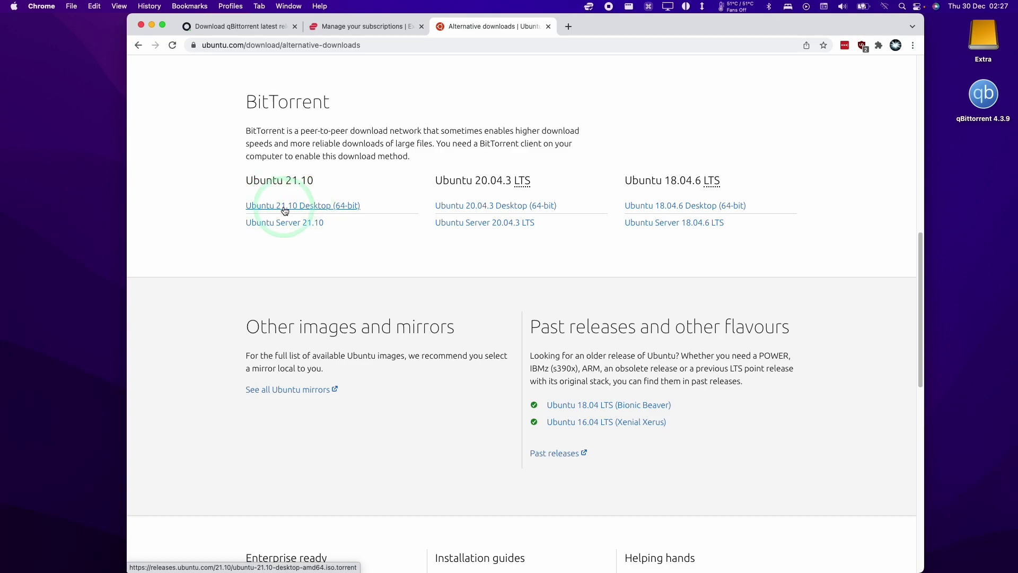
pyautogui.click(283, 208)
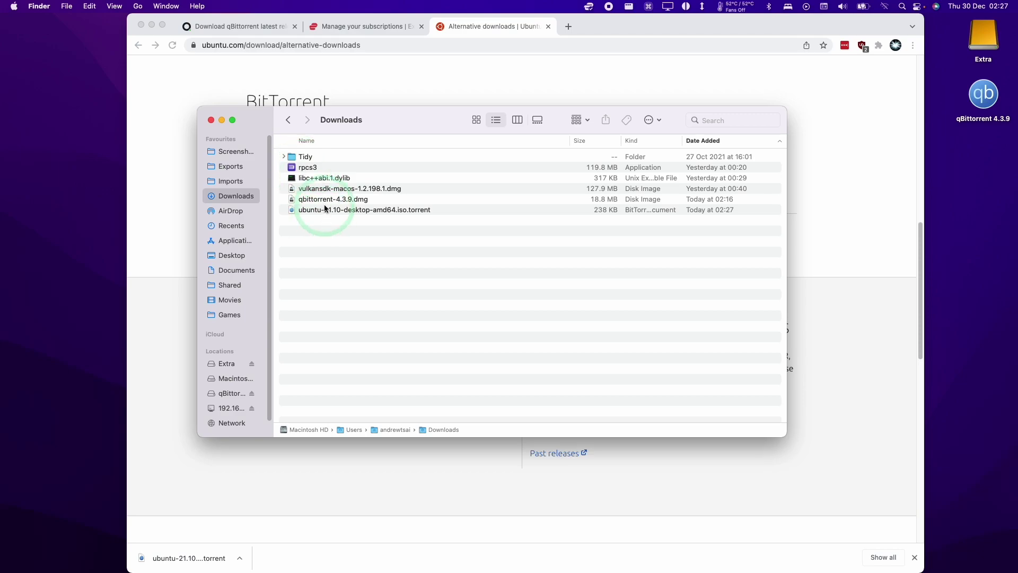
# Step: Open ubuntu-21.10-desktop-amd64.iso.torrent from Downloads and drag it onto qBittorrent
pyautogui.click(290, 210)
pyautogui.click(293, 220)
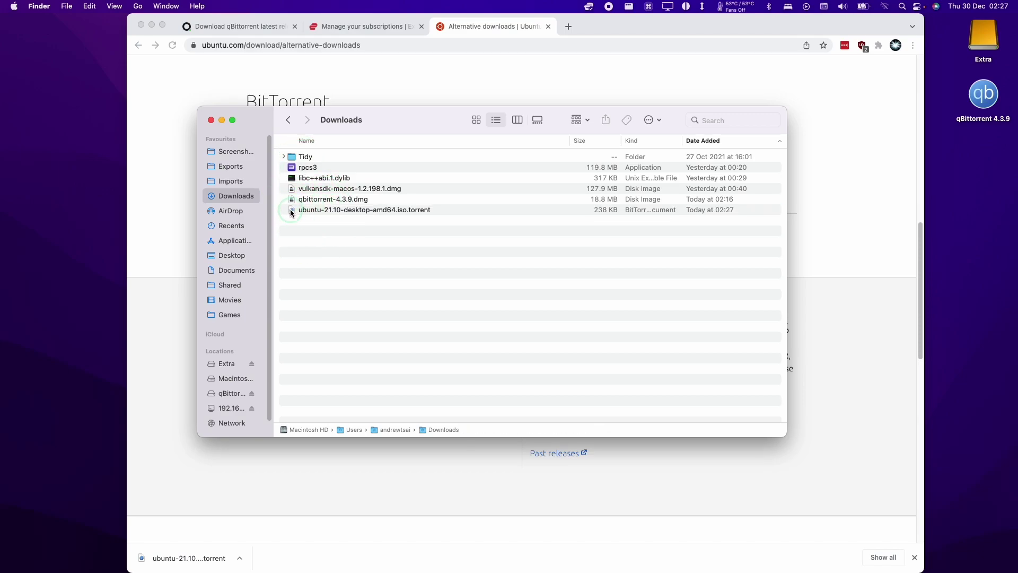
pyautogui.doubleClick(291, 210)
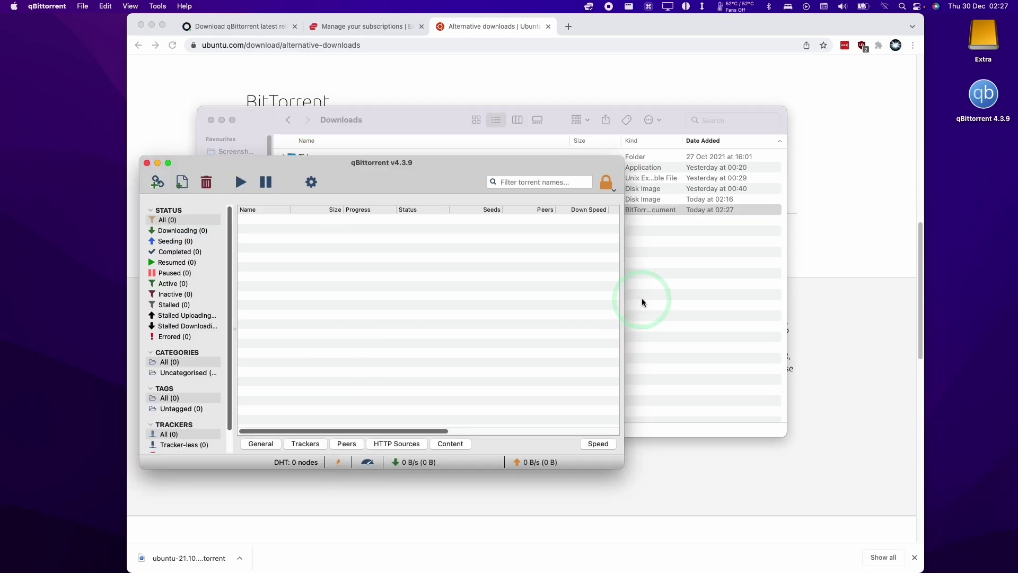
pyautogui.click(490, 111)
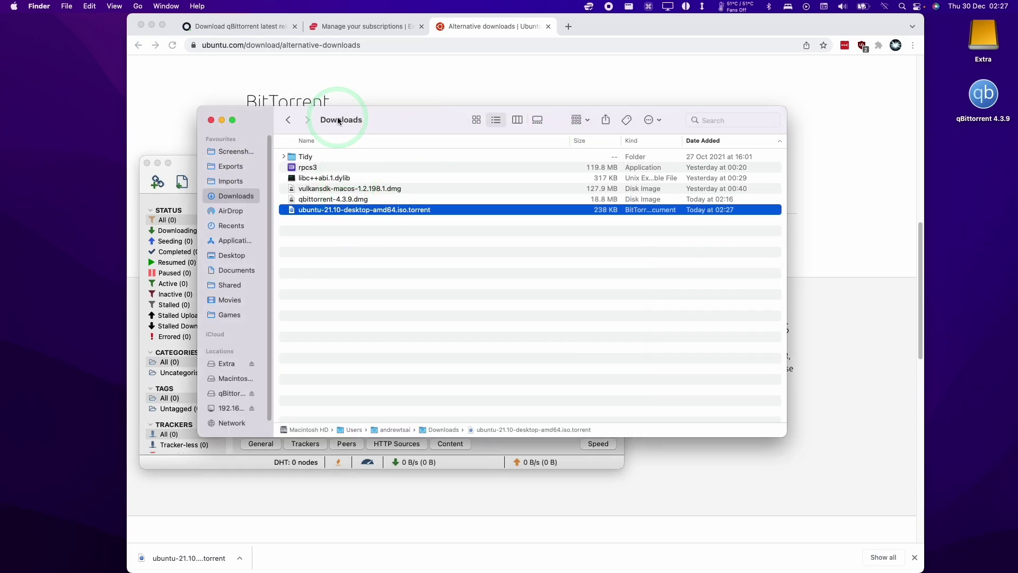
pyautogui.moveTo(338, 121); pyautogui.dragTo(578, 114)
pyautogui.moveTo(583, 203); pyautogui.dragTo(359, 279)
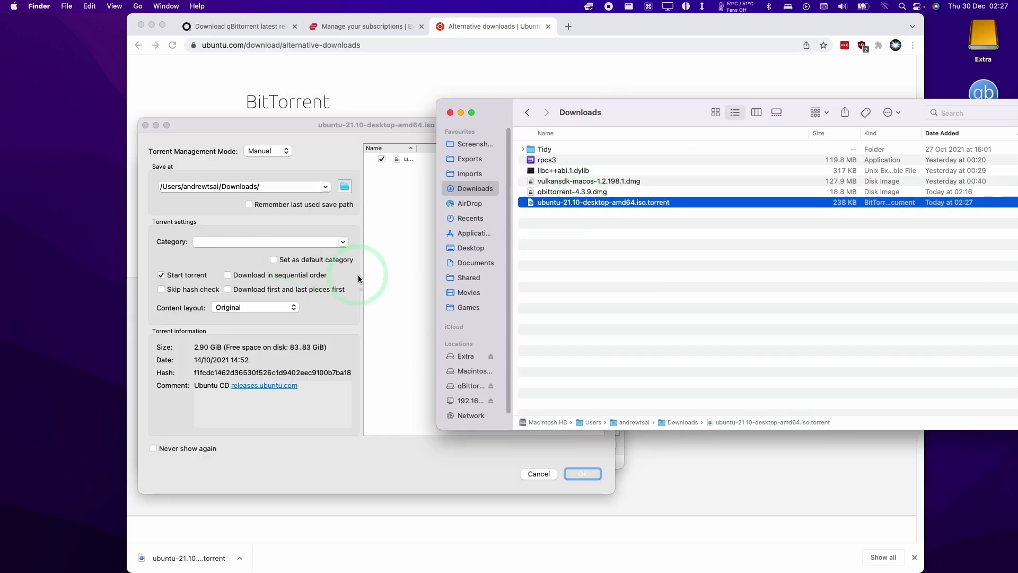
# Step: Add the 2.90 GiB Ubuntu torrent and set the Advanced network interface to utun1
pyautogui.click(579, 473)
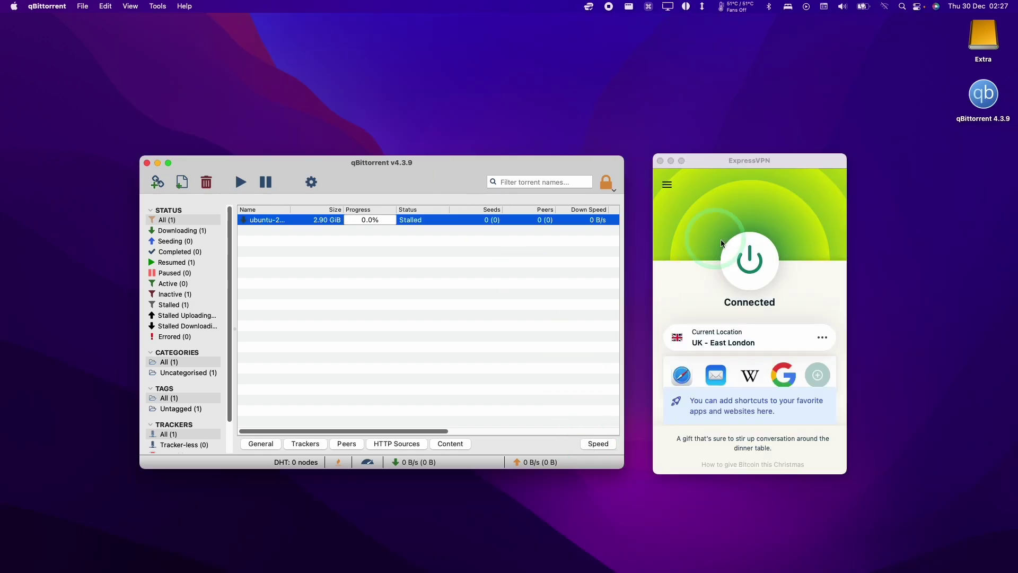
pyautogui.click(387, 230)
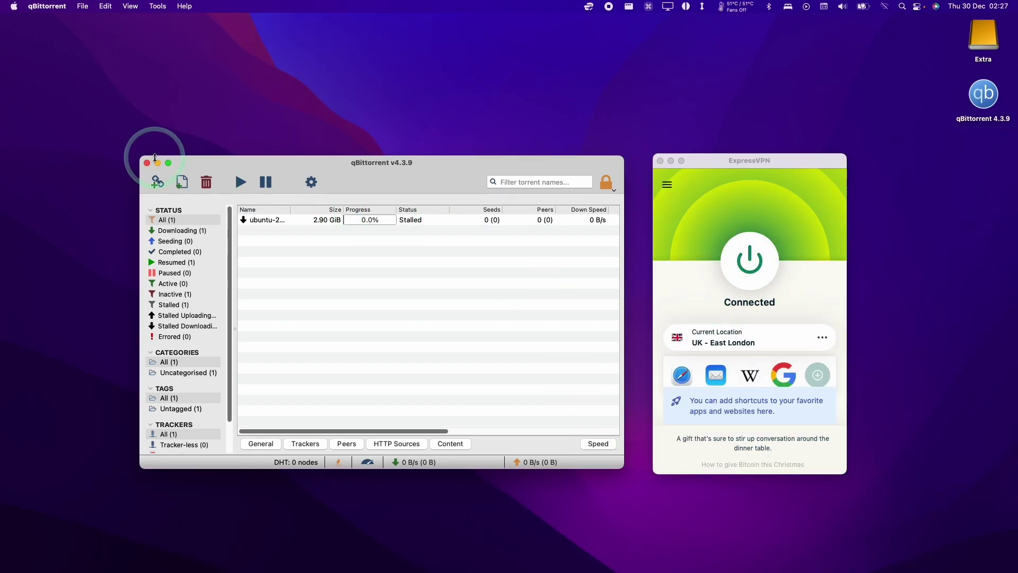
pyautogui.click(61, 6)
pyautogui.click(45, 36)
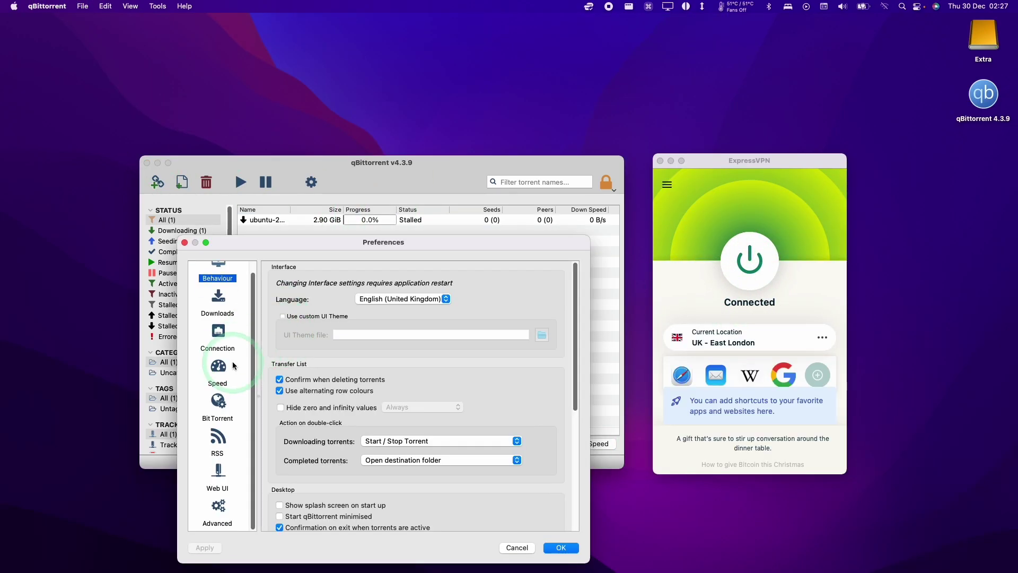
pyautogui.click(236, 501)
pyautogui.click(480, 295)
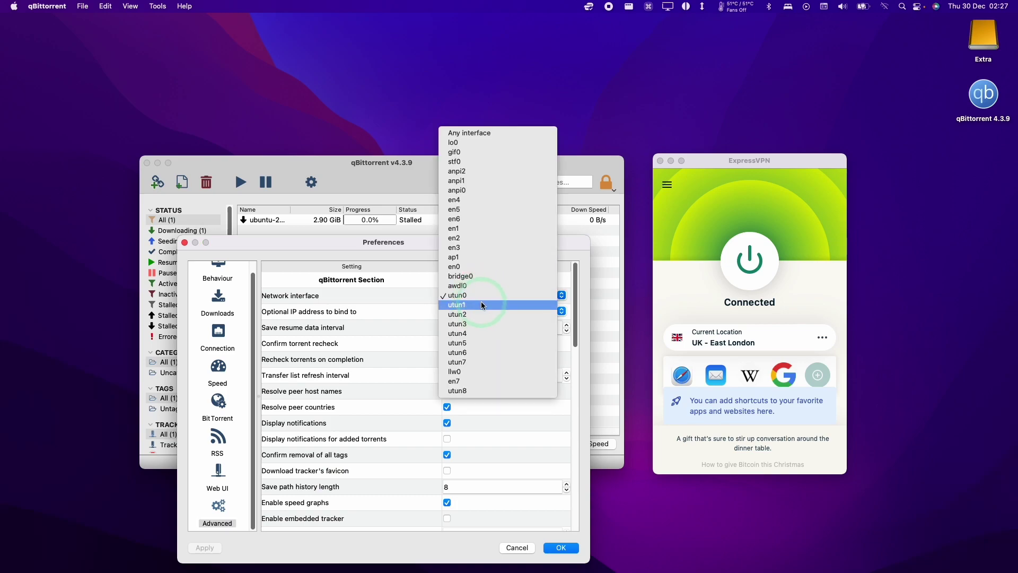
pyautogui.click(483, 305)
pyautogui.click(561, 548)
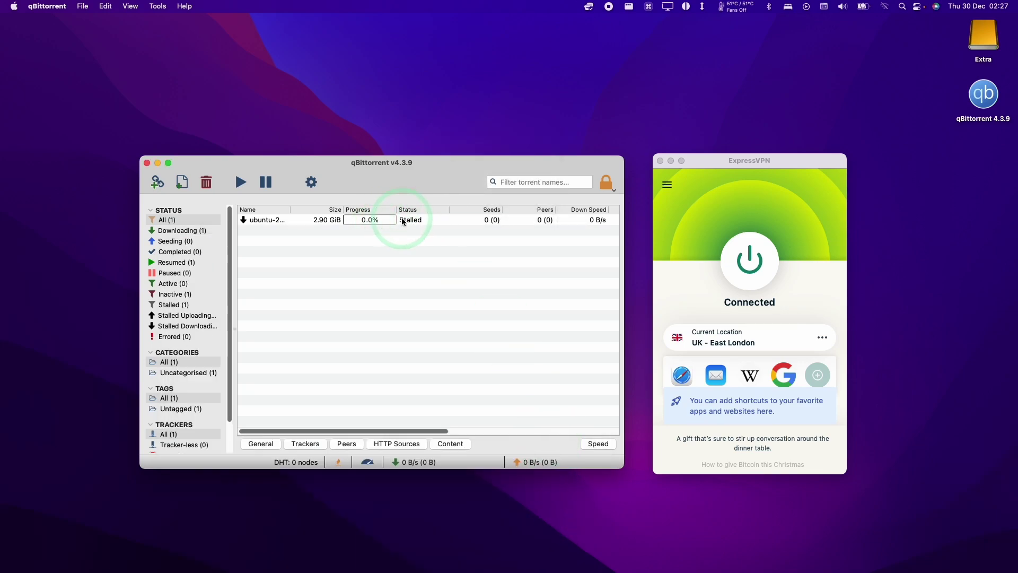
pyautogui.click(404, 221)
pyautogui.click(406, 234)
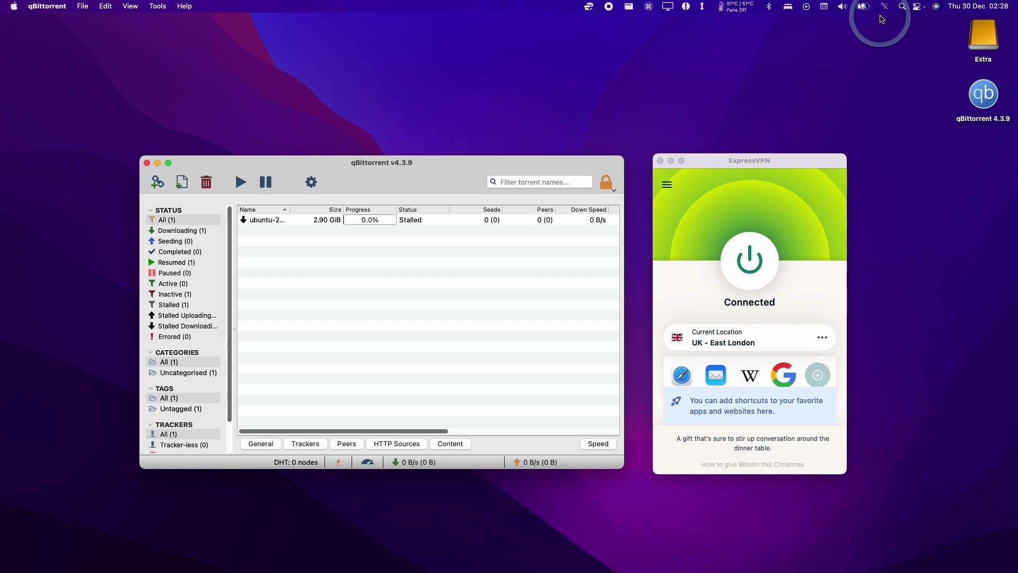
# Step: Launch Terminal from Spotlight and disconnect ExpressVPN
pyautogui.click(904, 7)
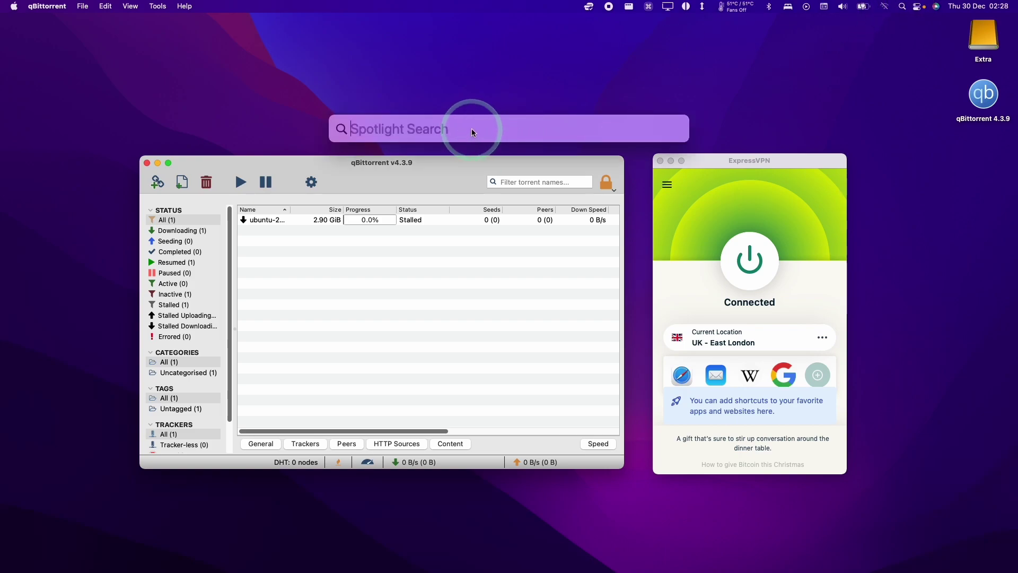
pyautogui.press('Return')
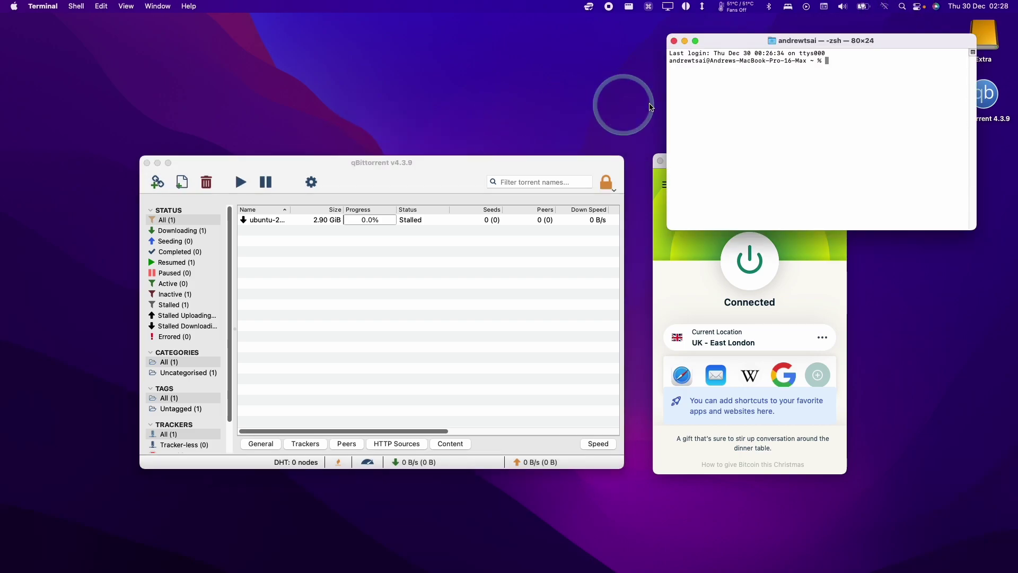
pyautogui.click(693, 260)
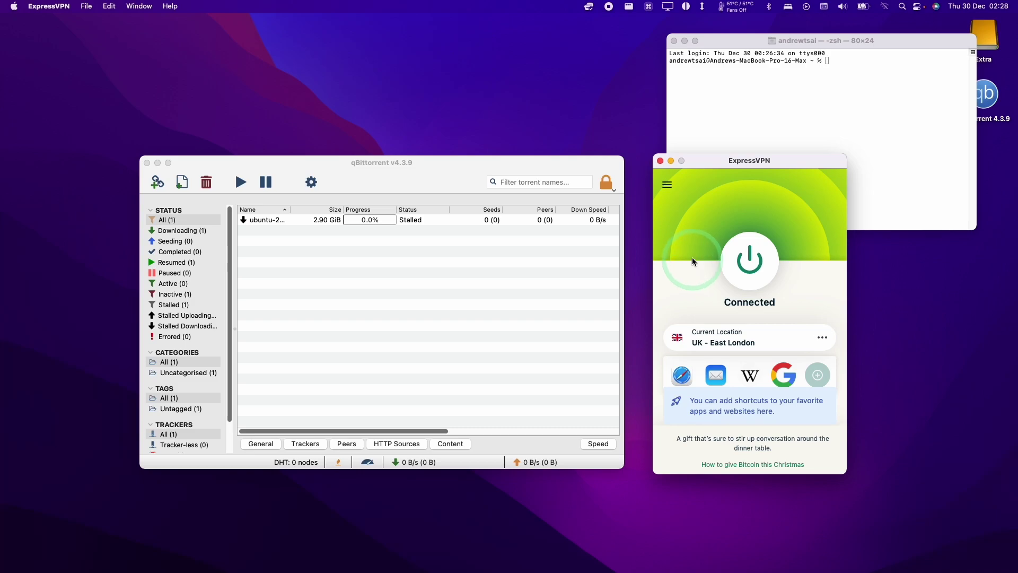
pyautogui.click(745, 266)
# Step: Run ifconfig in a cleared Terminal to list utun0–utun7, then connect ExpressVPN to UK - East London
pyautogui.click(842, 171)
pyautogui.hotkey('ctrl', 'l')
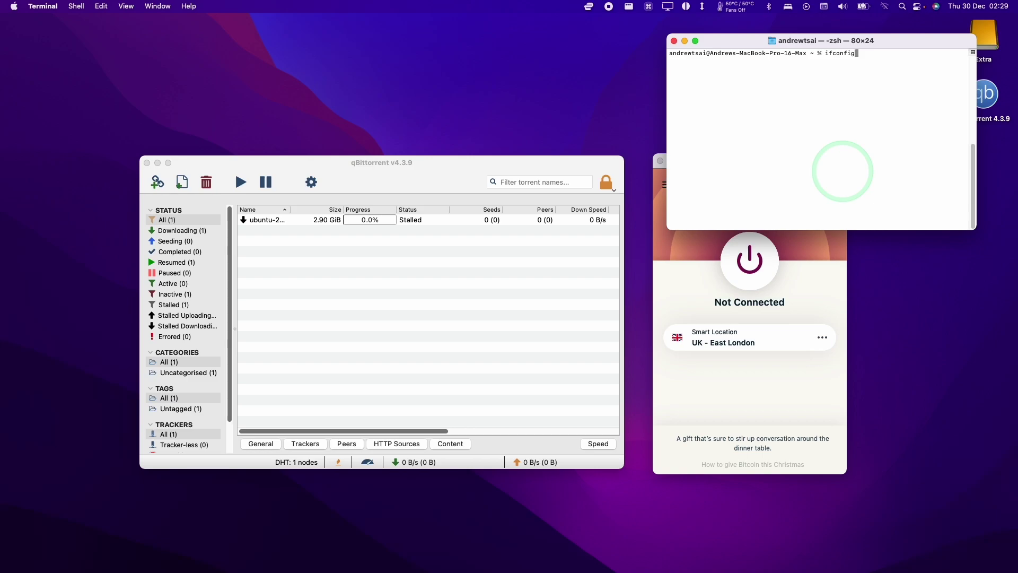
pyautogui.write('ifconfig')
pyautogui.press('Return')
pyautogui.hotkey('ctrl', 'alt', 'Left')
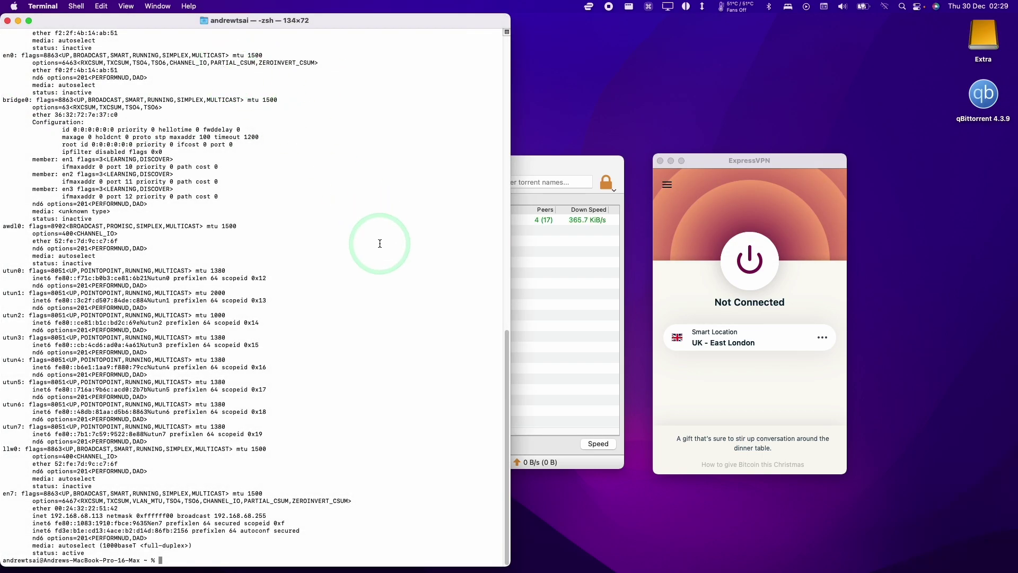
pyautogui.scroll(20, 380, 243)
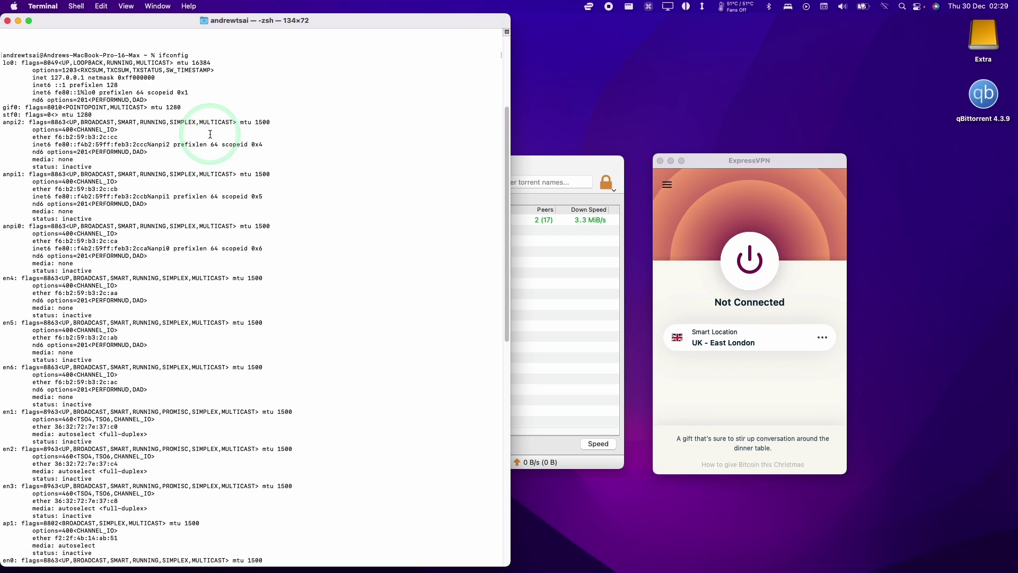
pyautogui.scroll(-2, 480, 223)
pyautogui.click(736, 363)
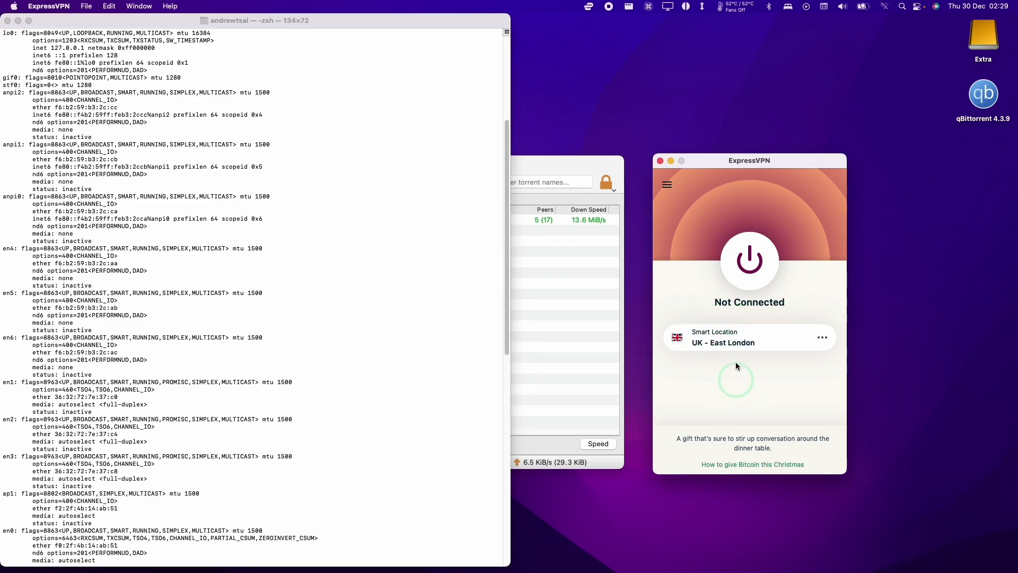
pyautogui.click(748, 274)
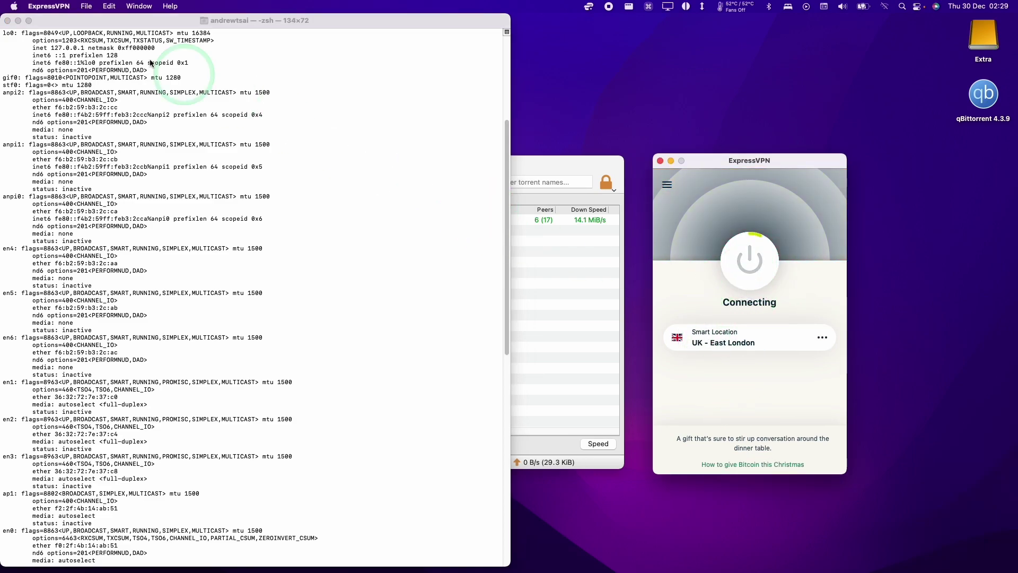
# Step: Open a new Basic Terminal window and run ifconfig with the VPN connected
pyautogui.click(323, 154)
pyautogui.click(43, 5)
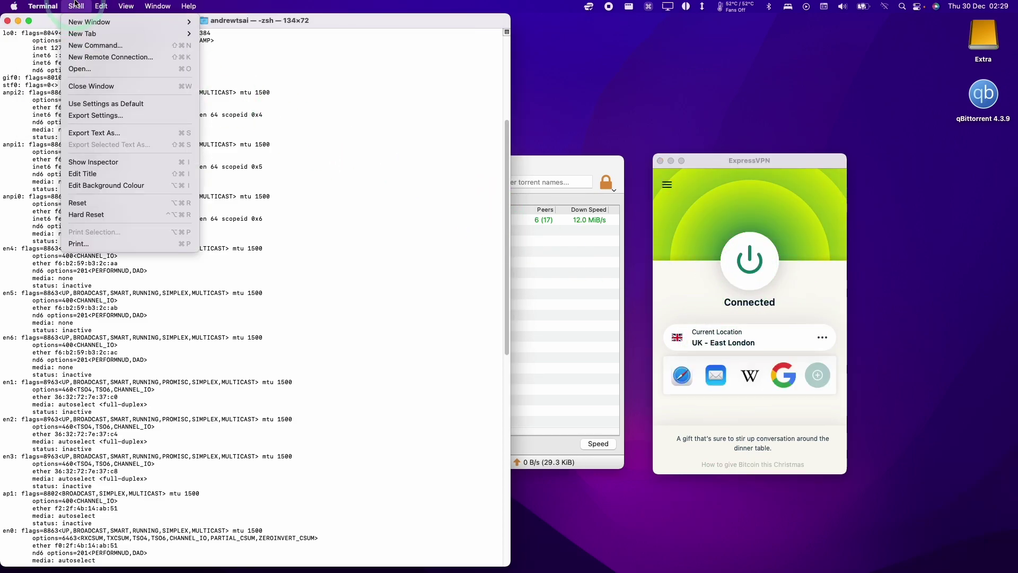
pyautogui.click(78, 28)
pyautogui.moveTo(80, 23)
pyautogui.click(249, 24)
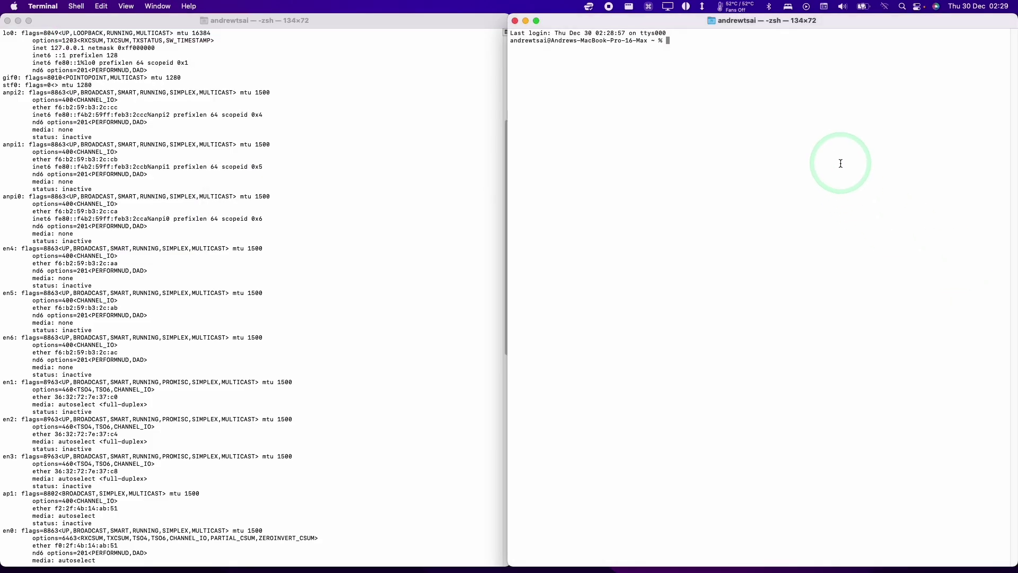
pyautogui.write('ifconfig')
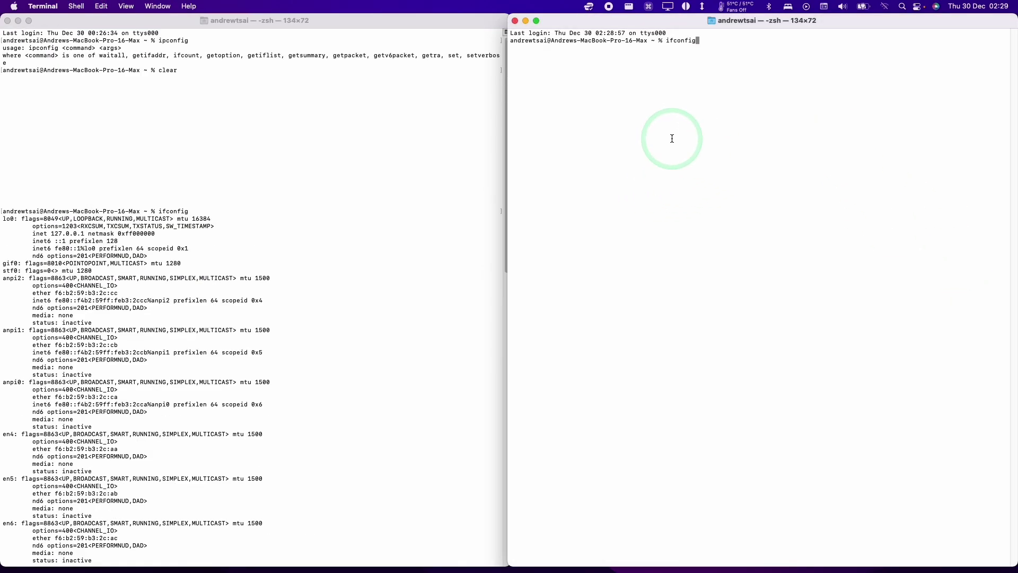
pyautogui.press('Return')
# Step: Highlight the utun8 lines (inet 10.168.0.6, mtu 1350) and minimise the first Terminal window
pyautogui.scroll(-5, 169, 221)
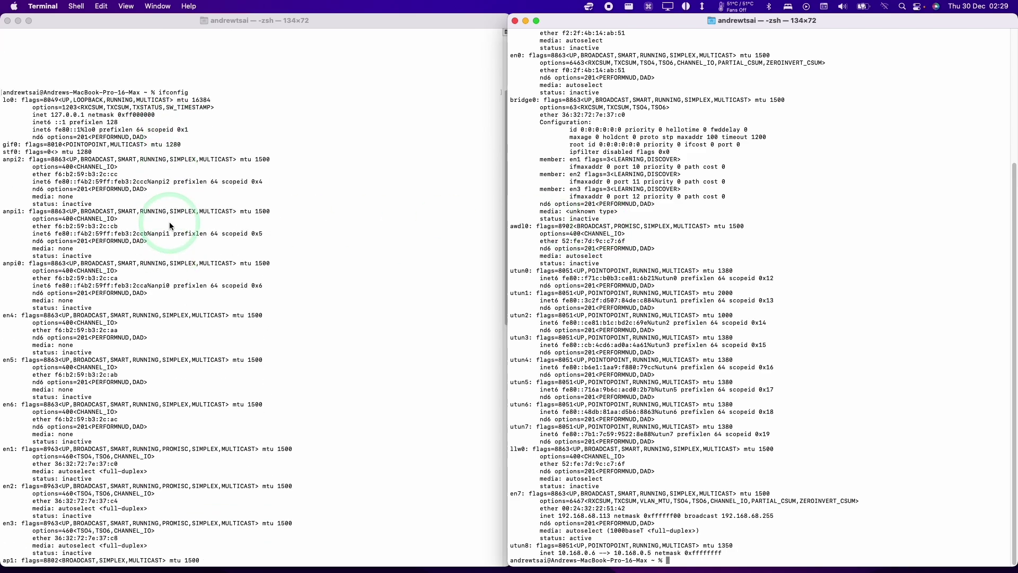
pyautogui.scroll(-2, 170, 222)
pyautogui.scroll(10, 697, 248)
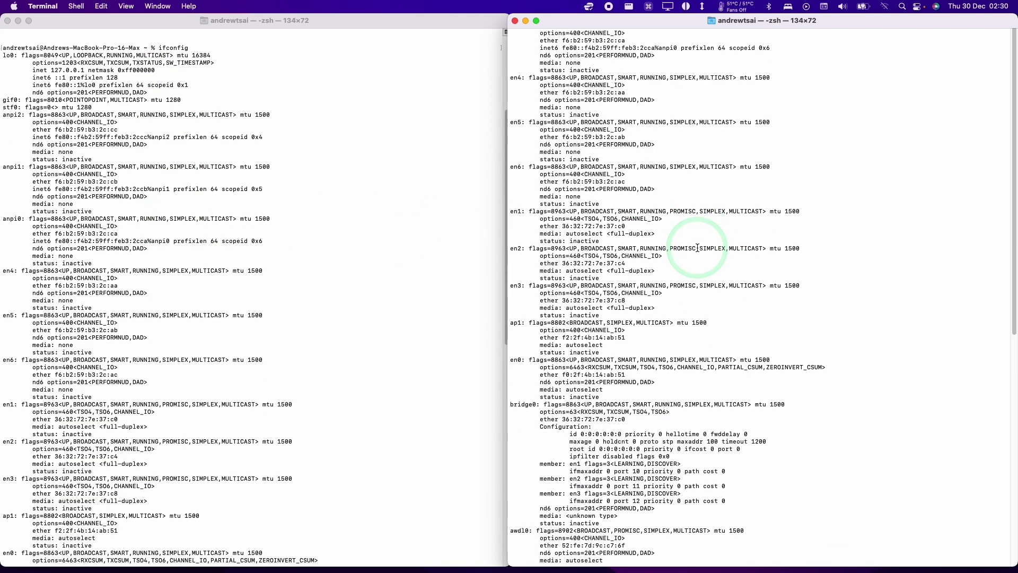
pyautogui.scroll(6, 697, 247)
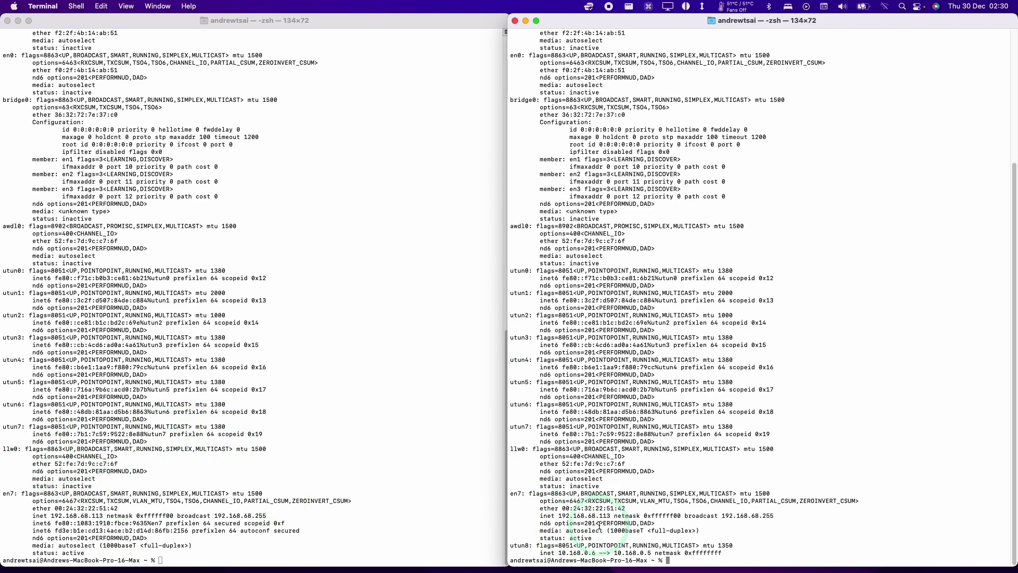
pyautogui.moveTo(728, 552); pyautogui.dragTo(503, 546)
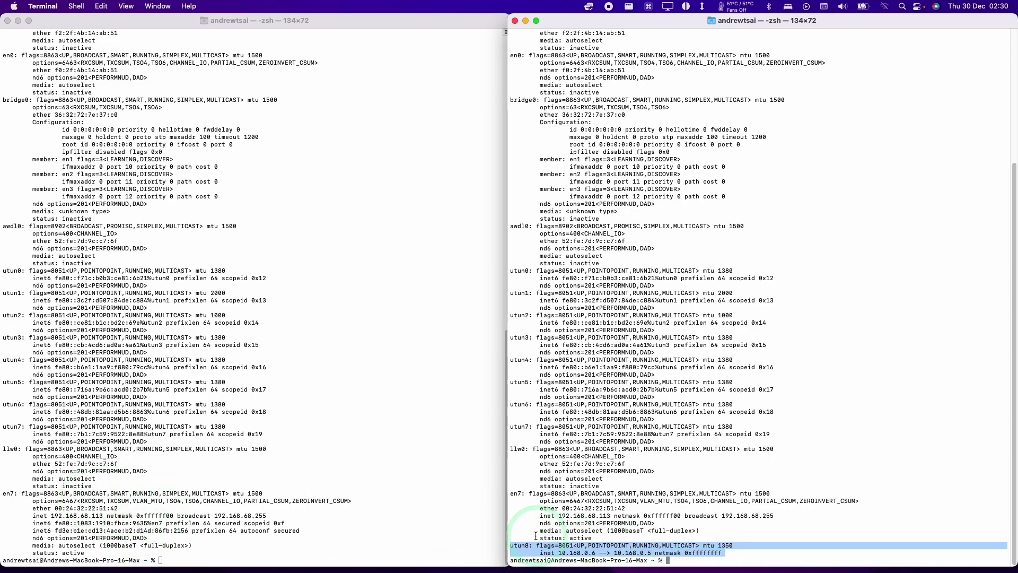
pyautogui.click(162, 407)
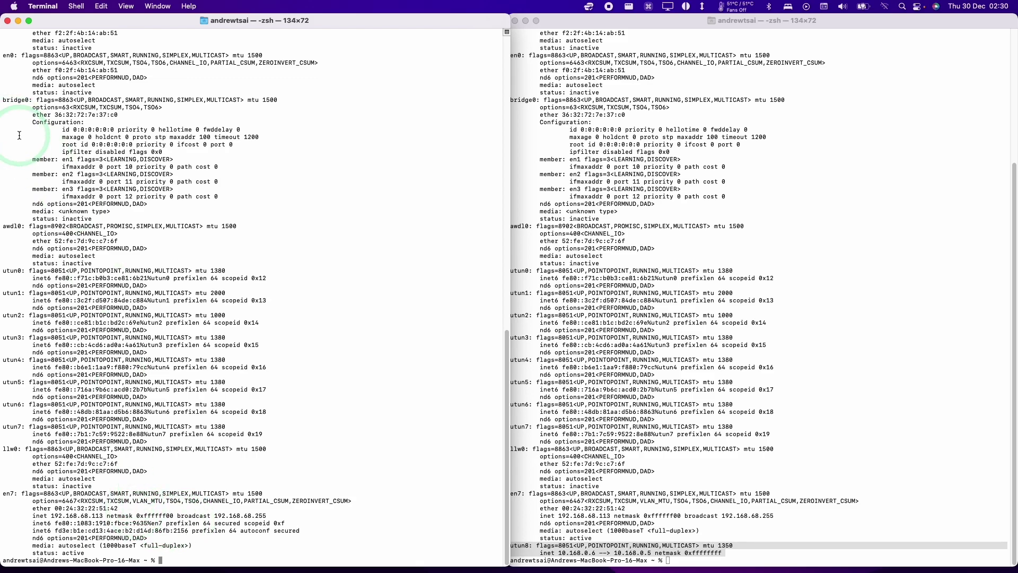
pyautogui.click(18, 20)
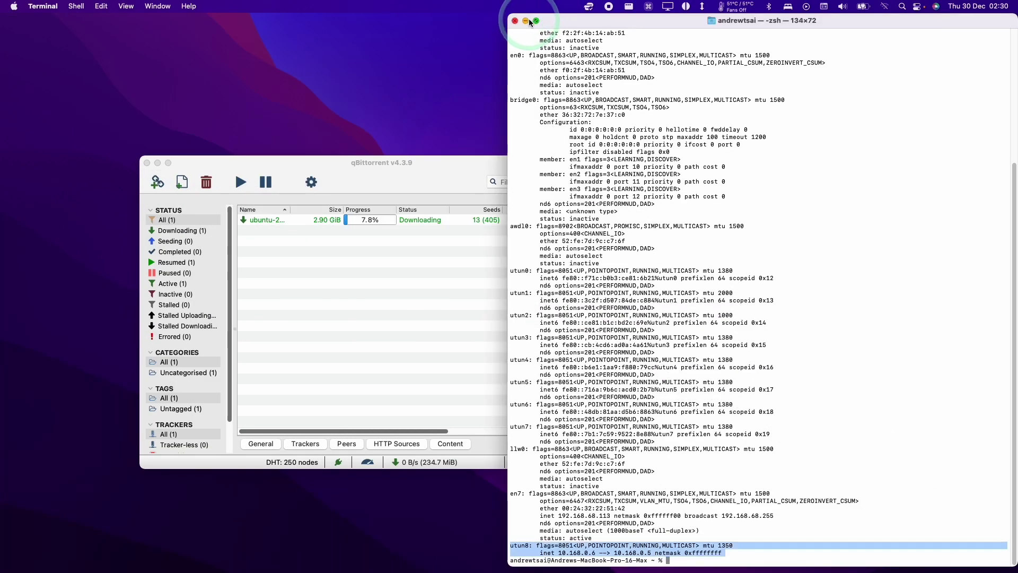
# Step: Minimise the second Terminal window and select the Ubuntu torrent in qBittorrent
pyautogui.click(525, 21)
pyautogui.click(318, 221)
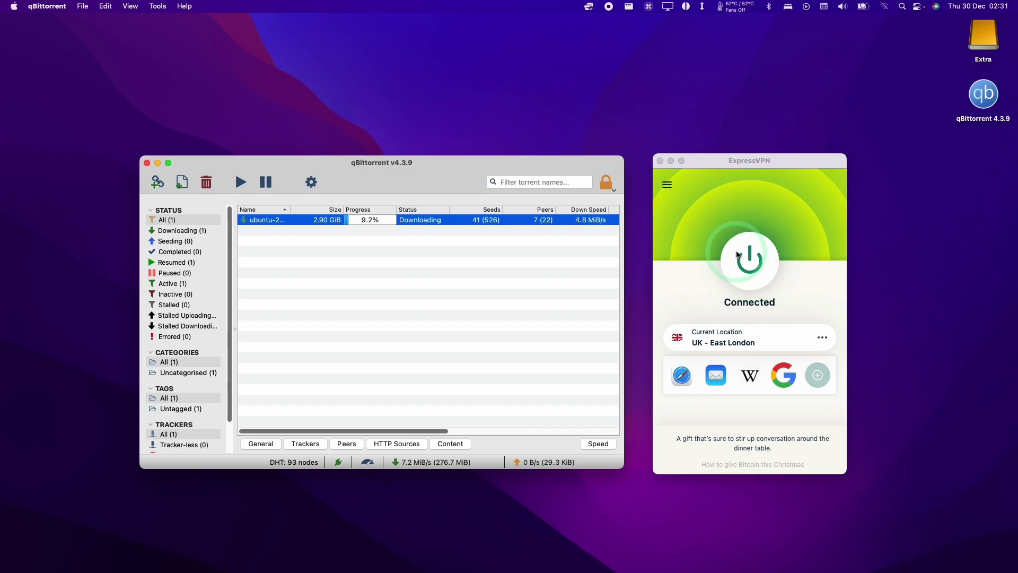
pyautogui.click(504, 255)
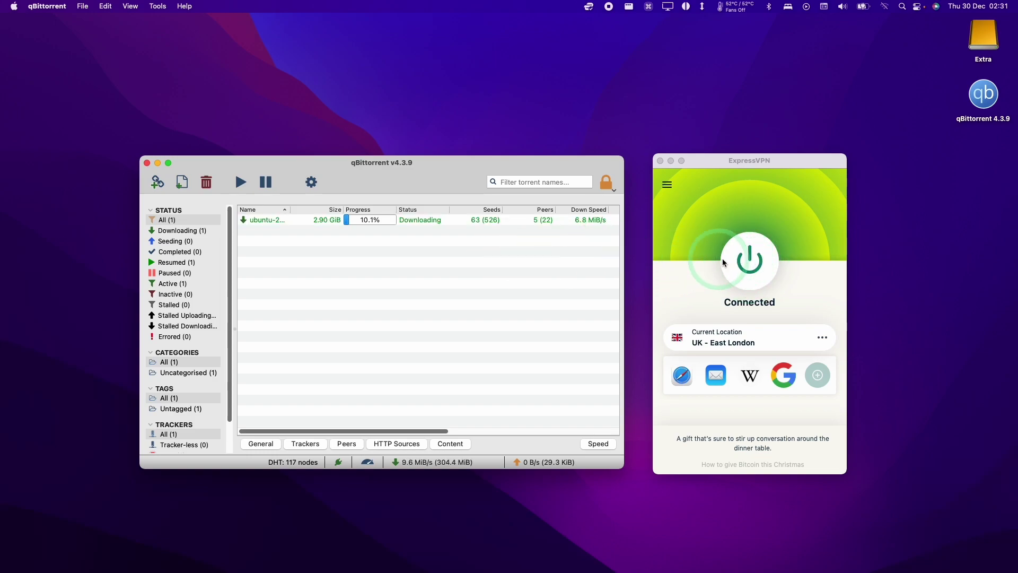
# Step: Disconnect ExpressVPN and watch the Ubuntu torrent slow to 13.1 KiB/s at 10.7%
pyautogui.click(752, 266)
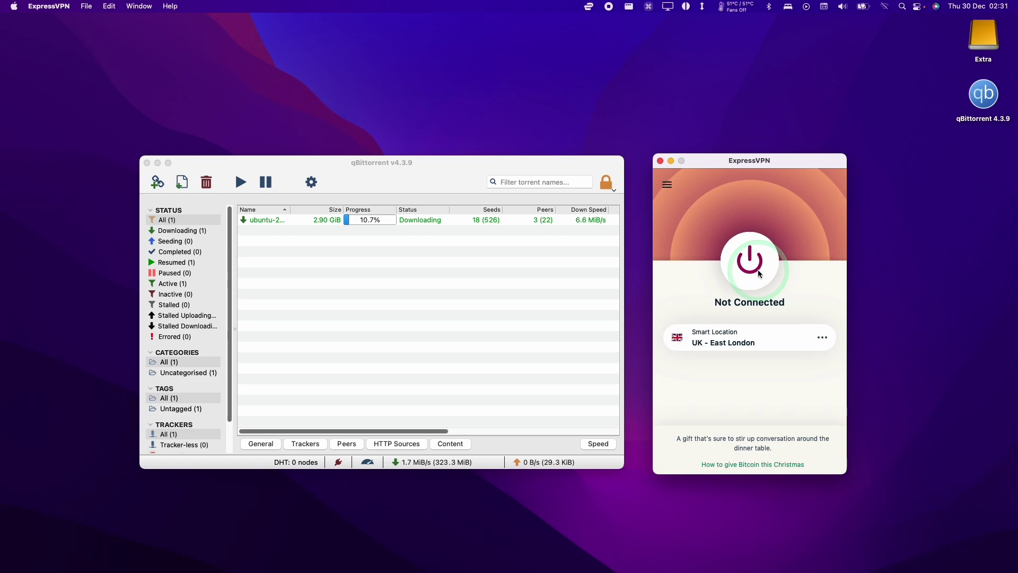
pyautogui.click(587, 223)
pyautogui.click(327, 220)
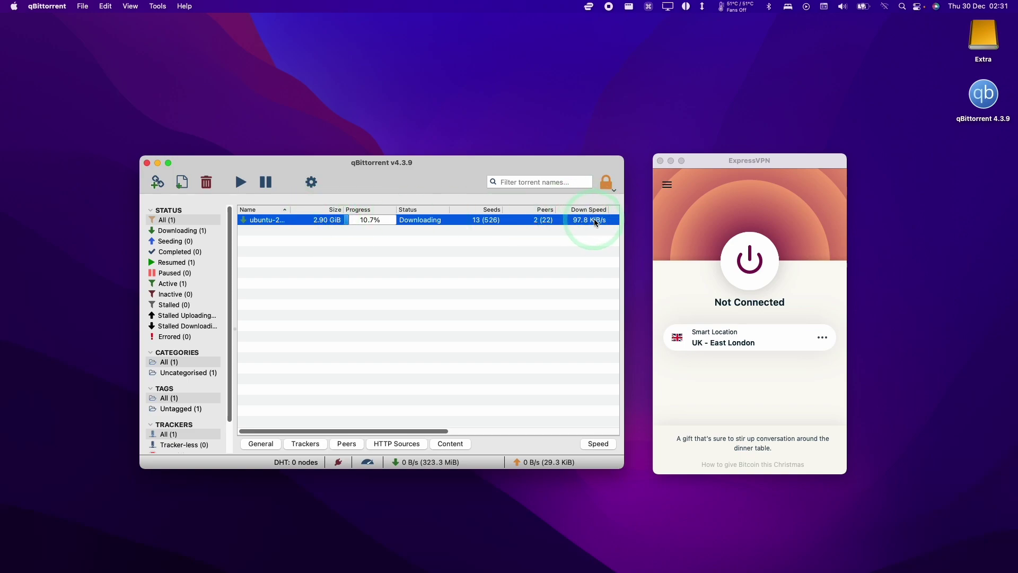
pyautogui.click(393, 225)
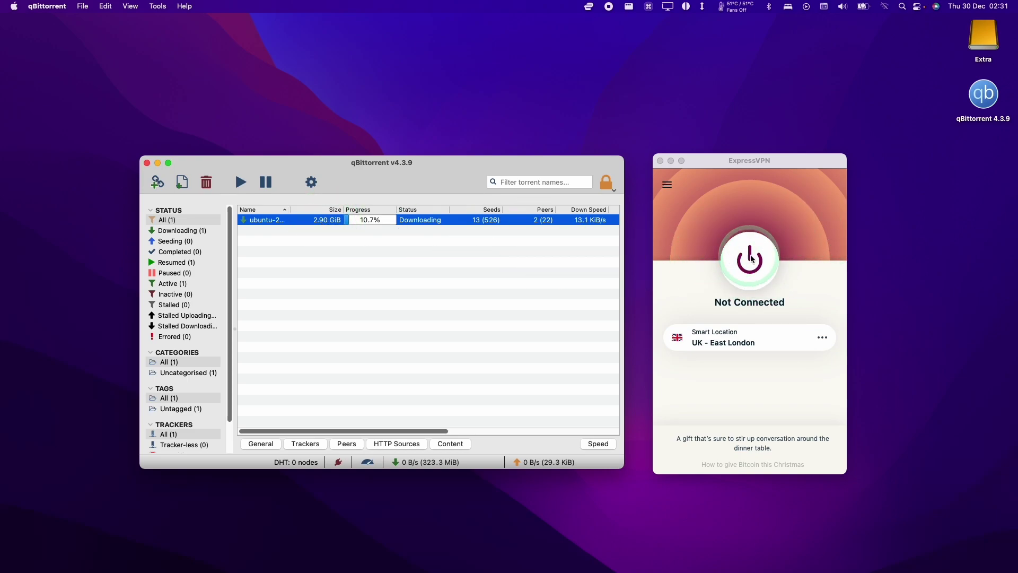
# Step: Reconnect ExpressVPN for a brief download burst, then disconnect it again
pyautogui.click(751, 274)
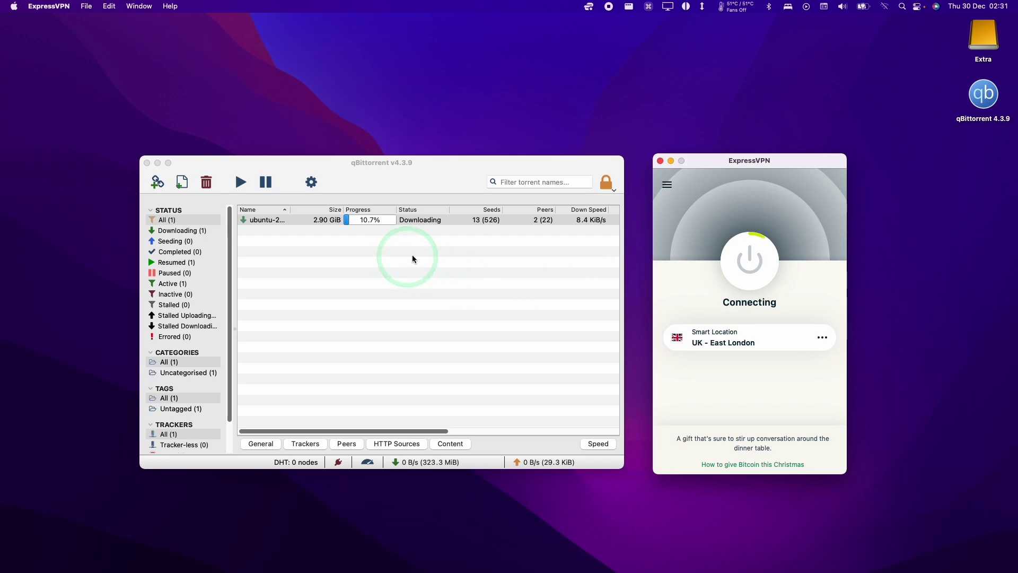
pyautogui.click(480, 247)
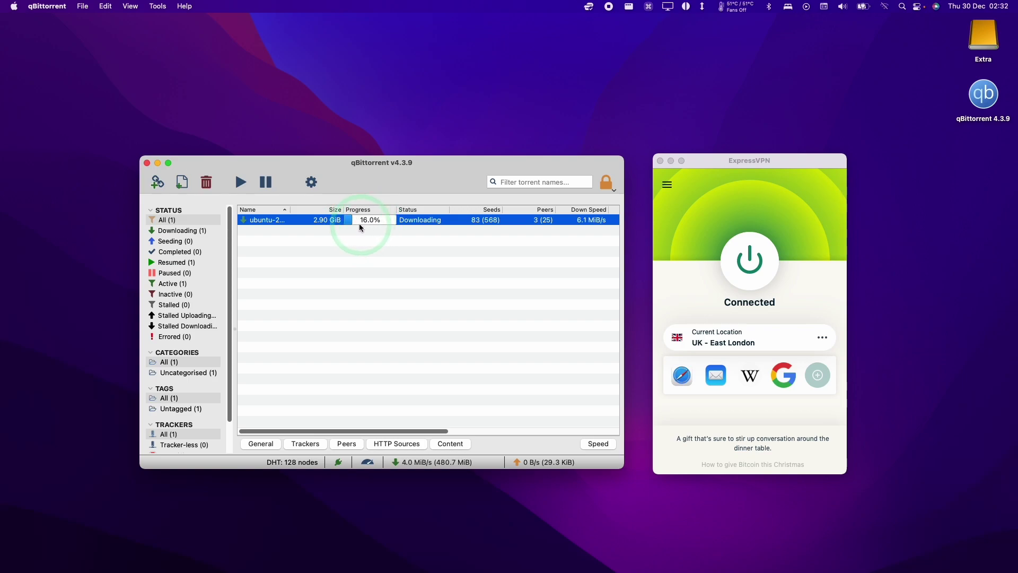
pyautogui.click(687, 287)
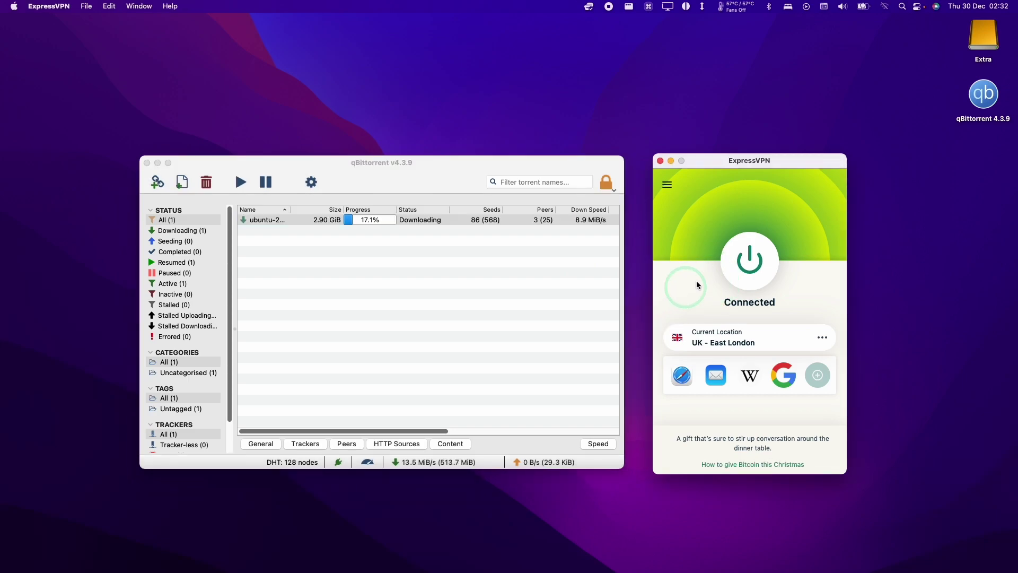
pyautogui.click(427, 238)
pyautogui.click(354, 222)
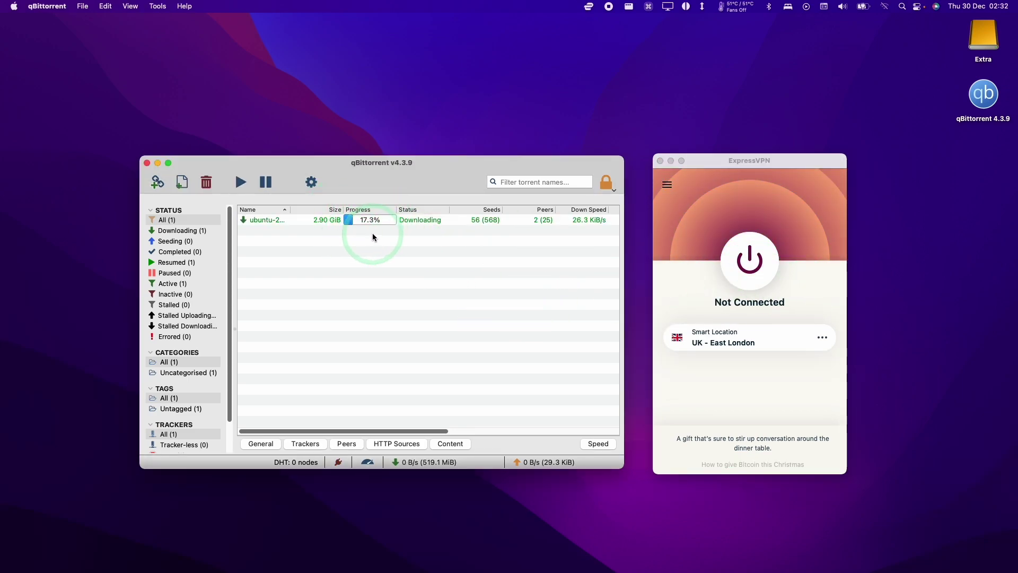
pyautogui.click(397, 222)
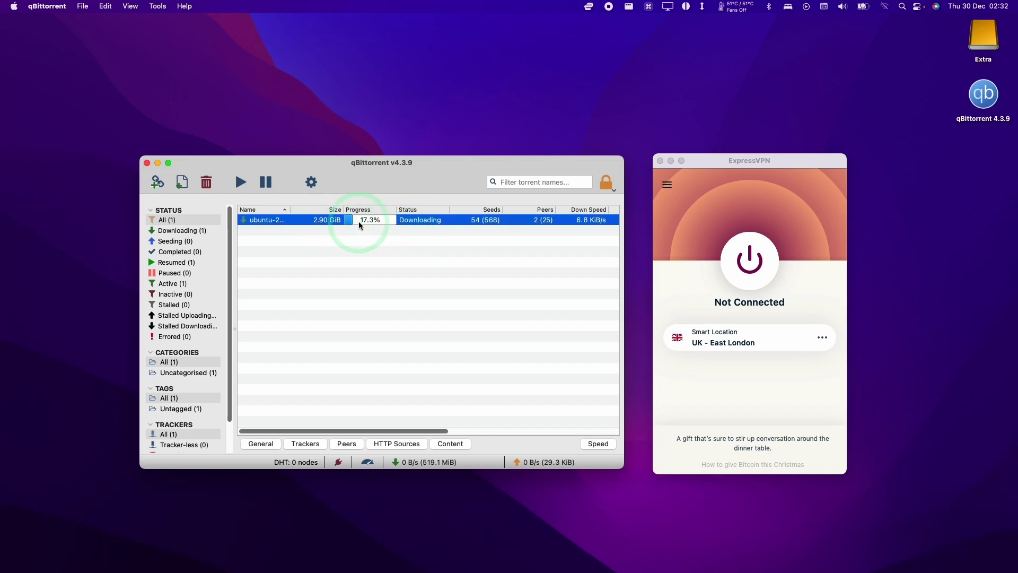
# Step: Check ExpressVPN and qBittorrent as the torrent crawls at 3.5 KiB/s at 17.3%
pyautogui.click(678, 286)
pyautogui.click(580, 236)
pyautogui.click(662, 267)
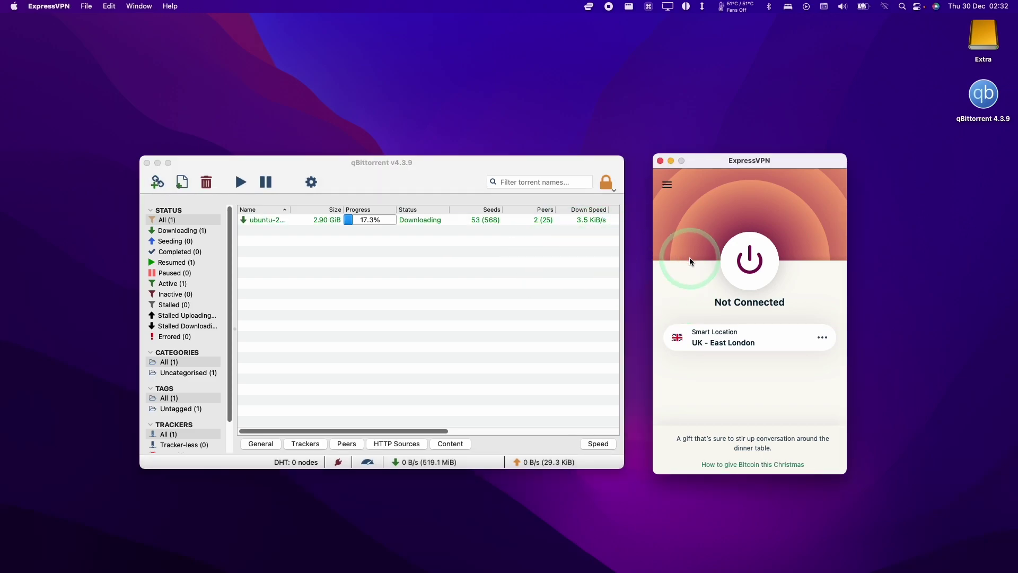